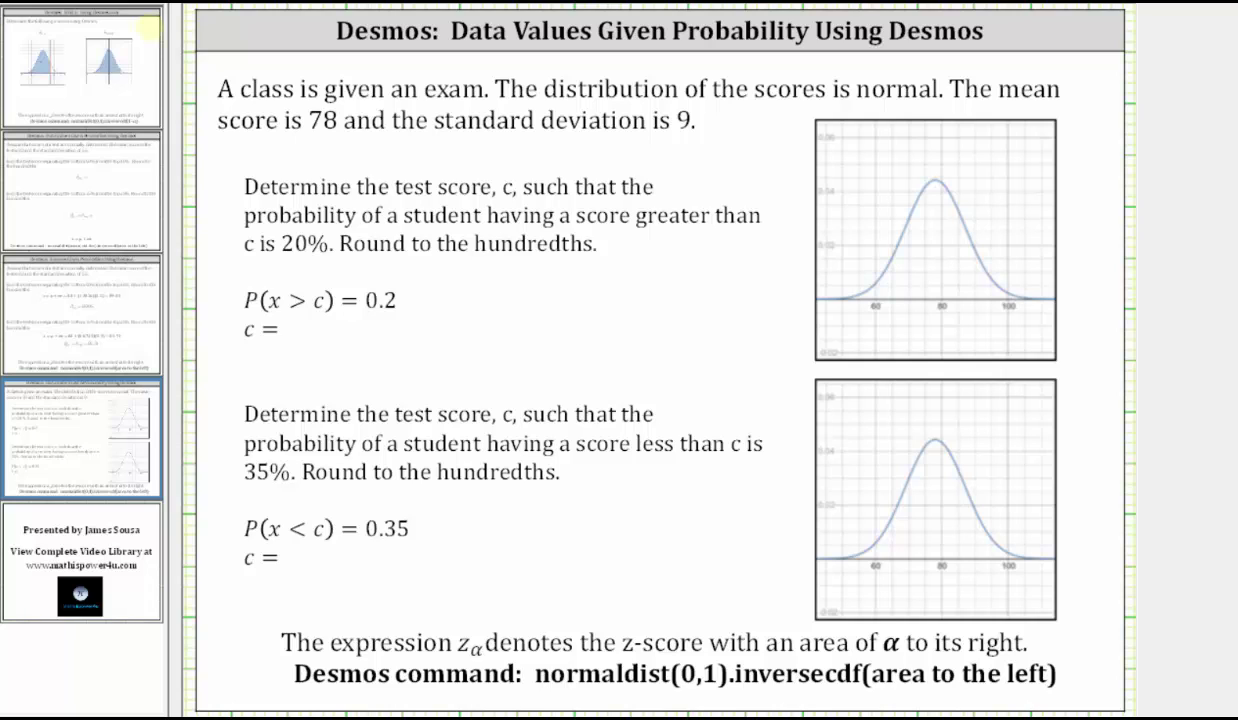
Handwrite μ=78 and σ=9 in blue ink above the first question on the slide.
mouse_move(391, 171)
left_mouse_down()
mouse_move(443, 145)
mouse_move(558, 150)
left_mouse_up()
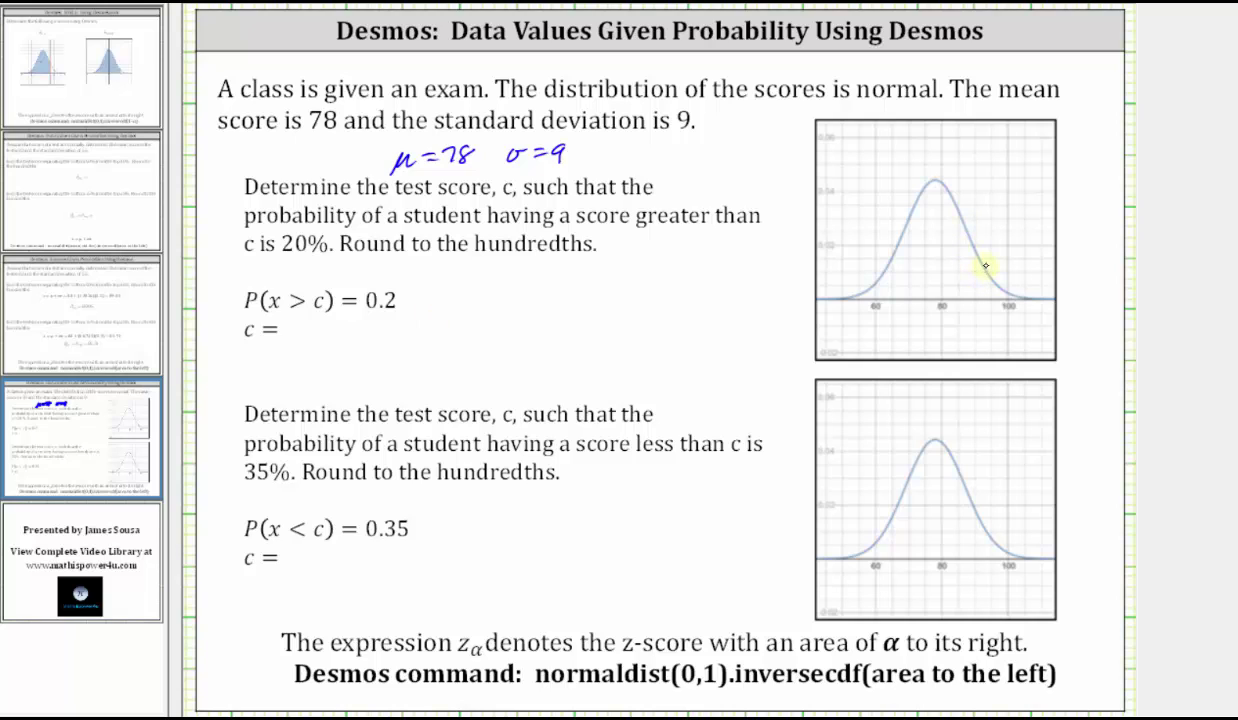
Draw a red cutoff line c on the upper graph and label the areas 0.8 and 0.2.
left_click_drag(984, 265, 989, 320)
mouse_move(995, 293)
left_mouse_down()
mouse_move(1023, 265)
mouse_move(1050, 272)
left_mouse_up()
left_click(1030, 270)
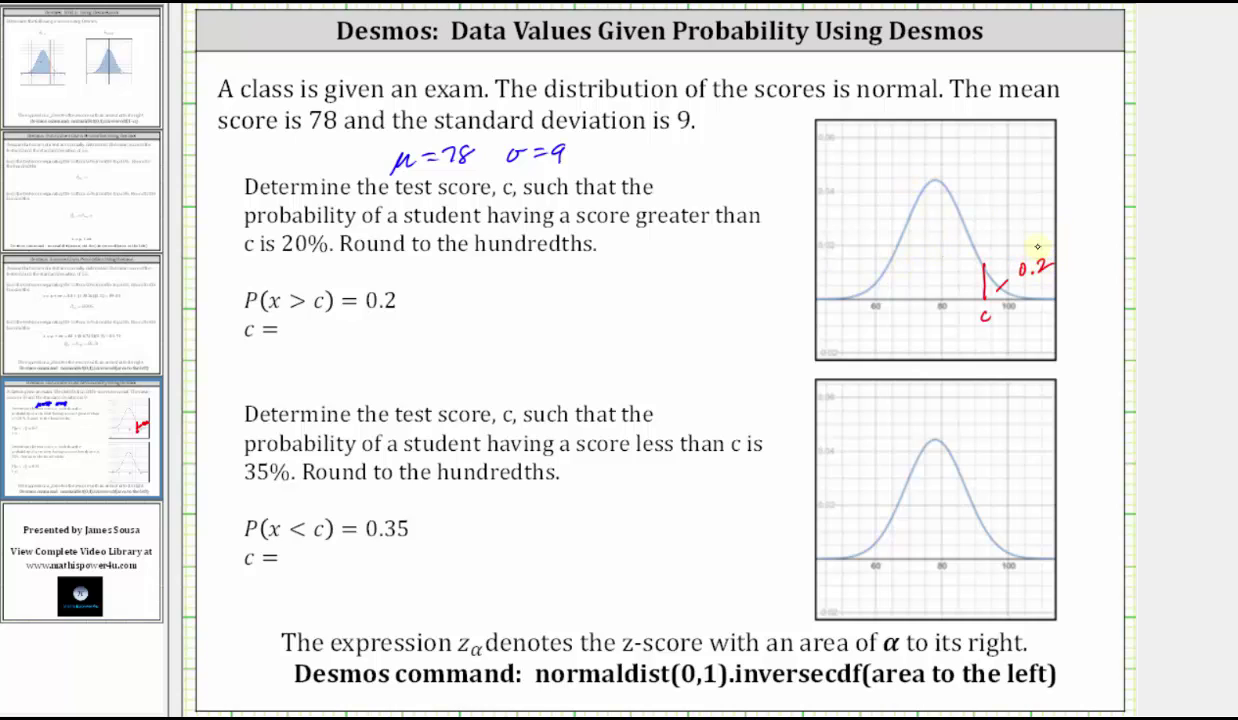
left_click(933, 269)
left_click_drag(924, 258, 945, 254)
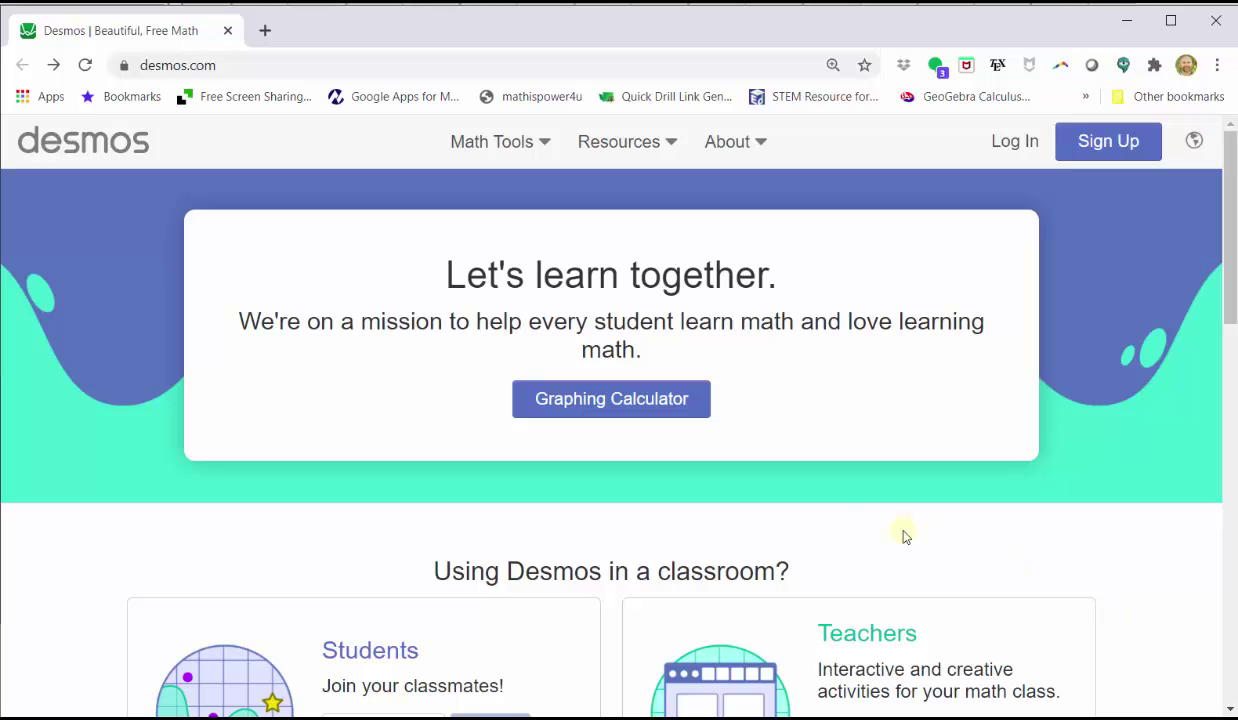
Open the Desmos calculator and insert normaldist from the Dist functions into expression 1.
left_click(640, 398)
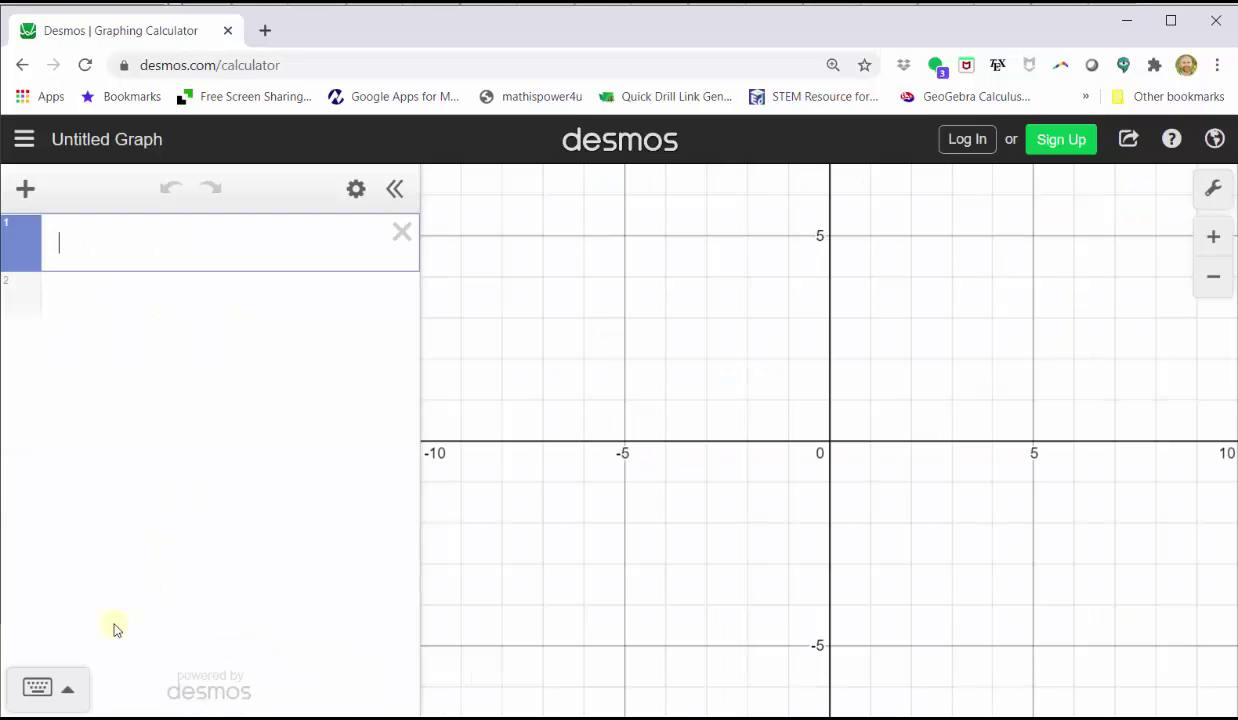
left_click(41, 680)
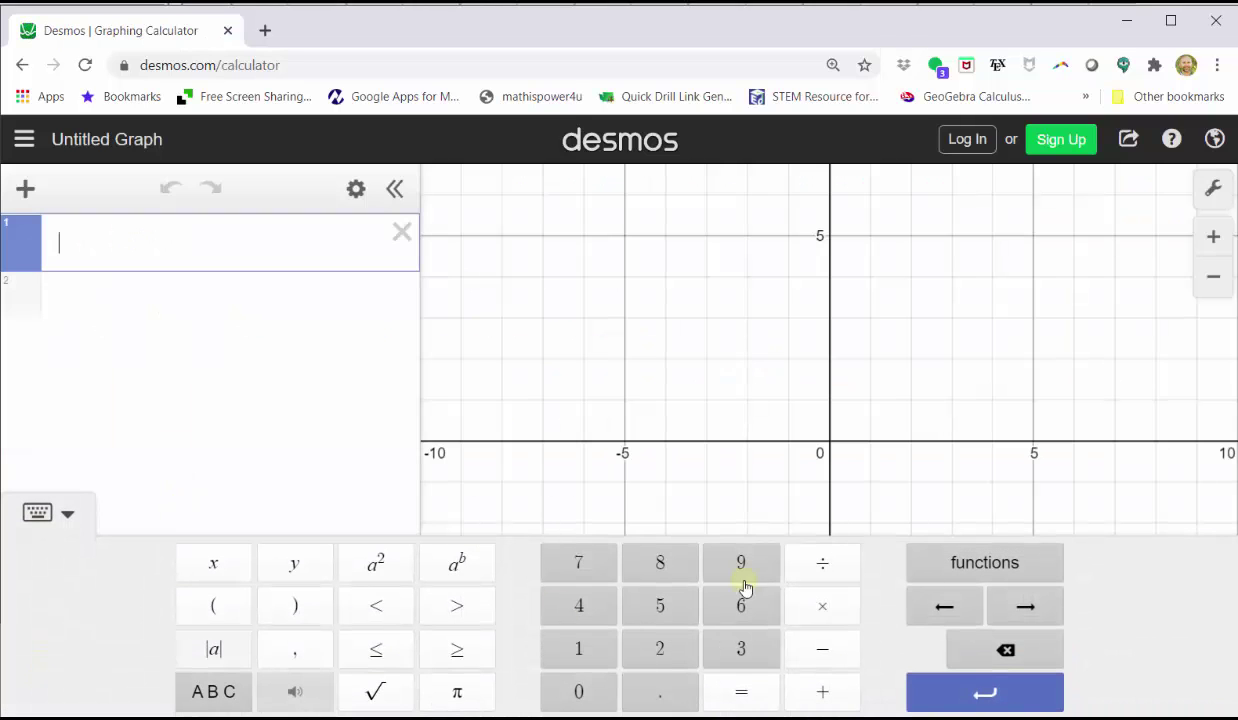
left_click(944, 566)
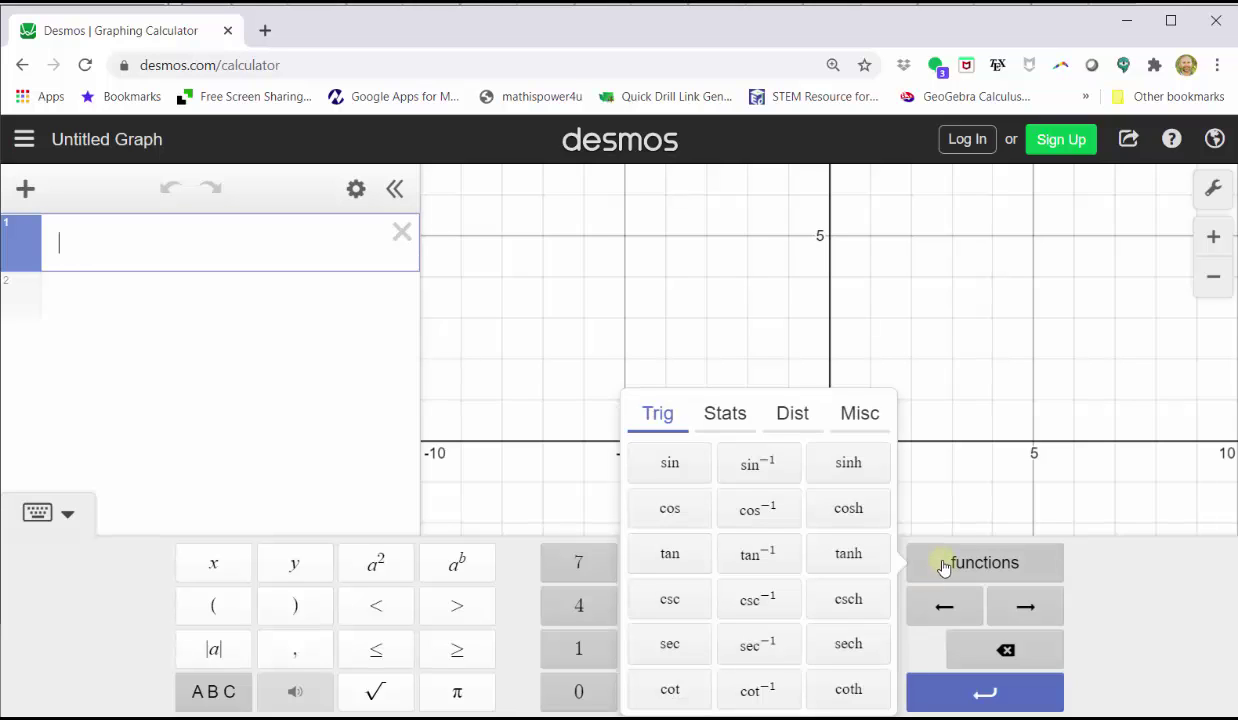
left_click(792, 415)
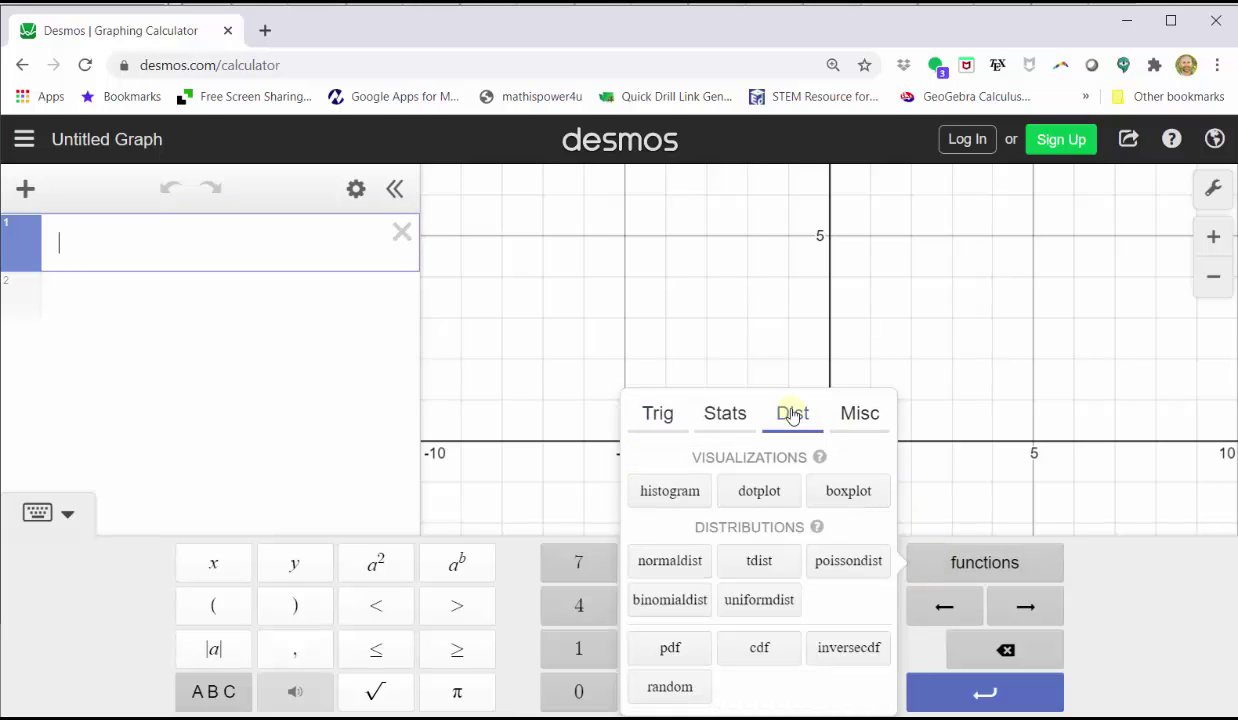
left_click(662, 564)
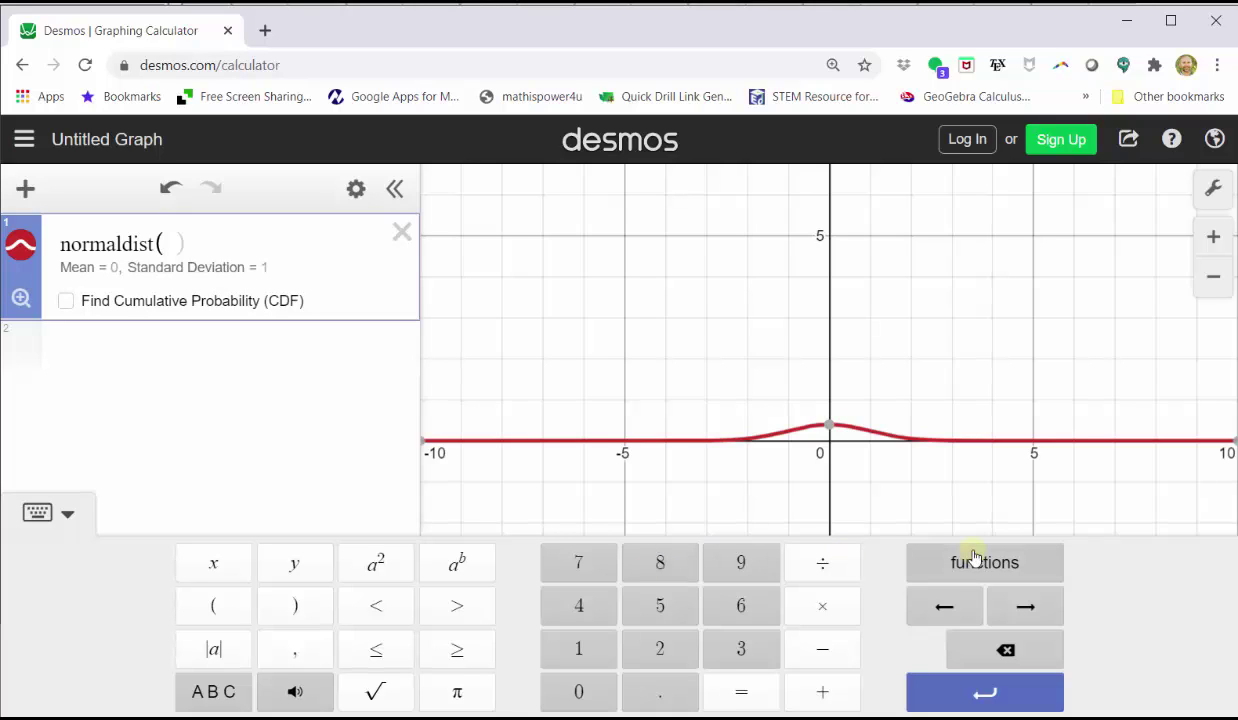
Complete it as normaldist(78,9).inversecdf(0.8), which evaluates to 85.5745911022.
type("78,")
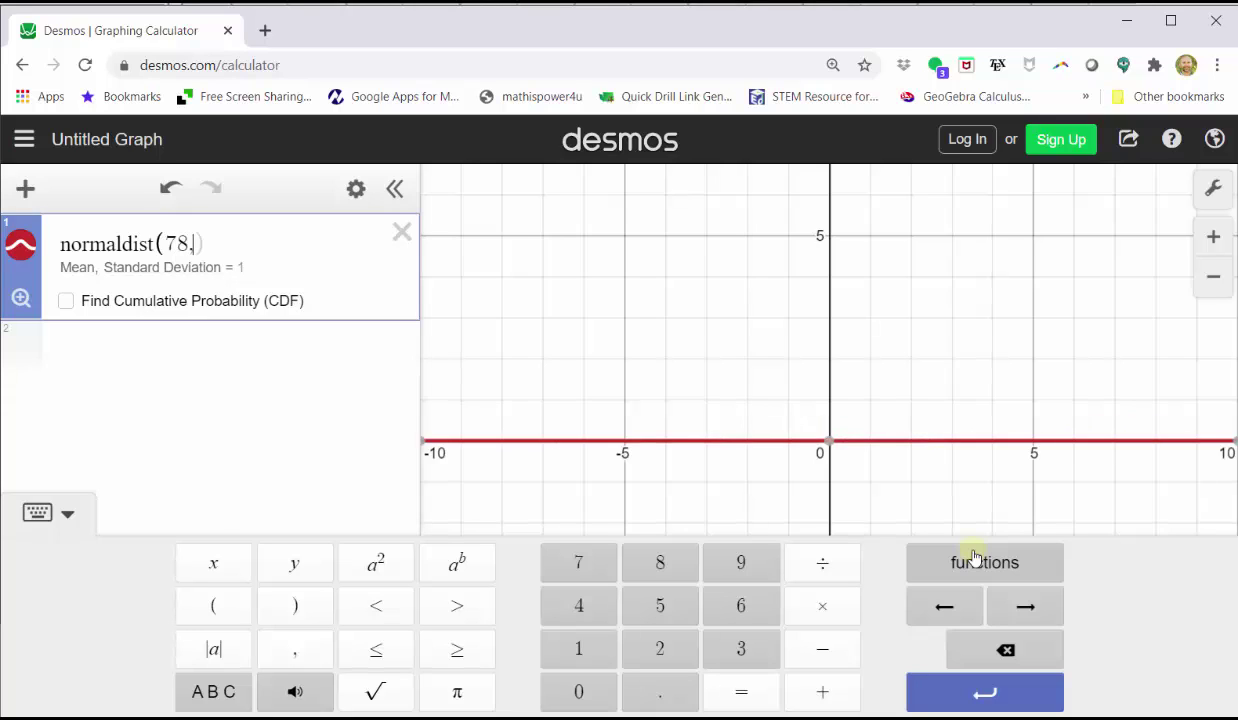
type("9")
key("Right")
type(".")
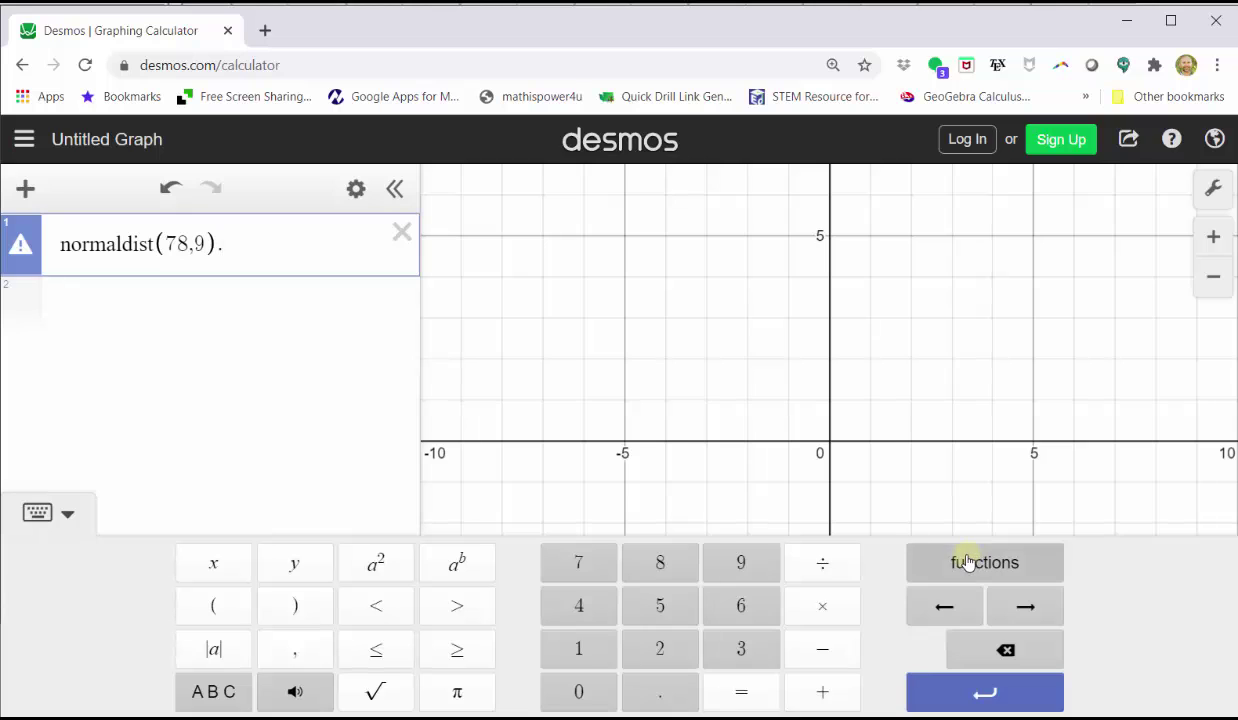
left_click(968, 563)
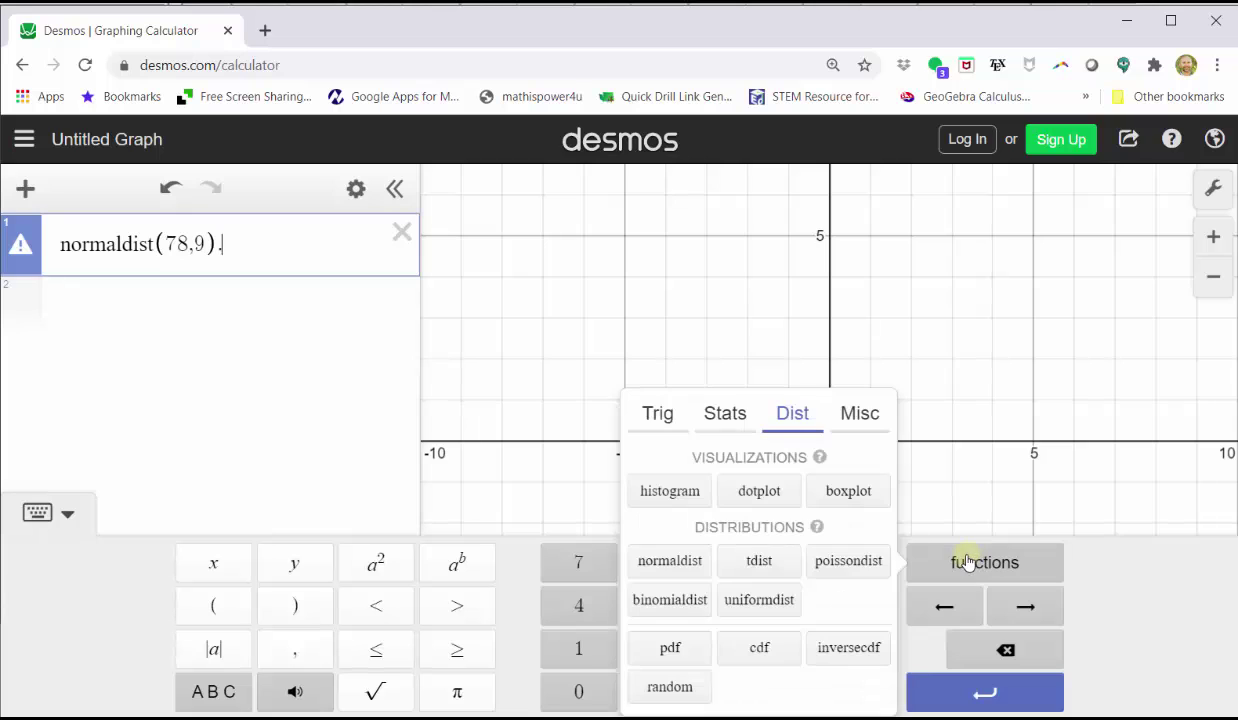
left_click(843, 650)
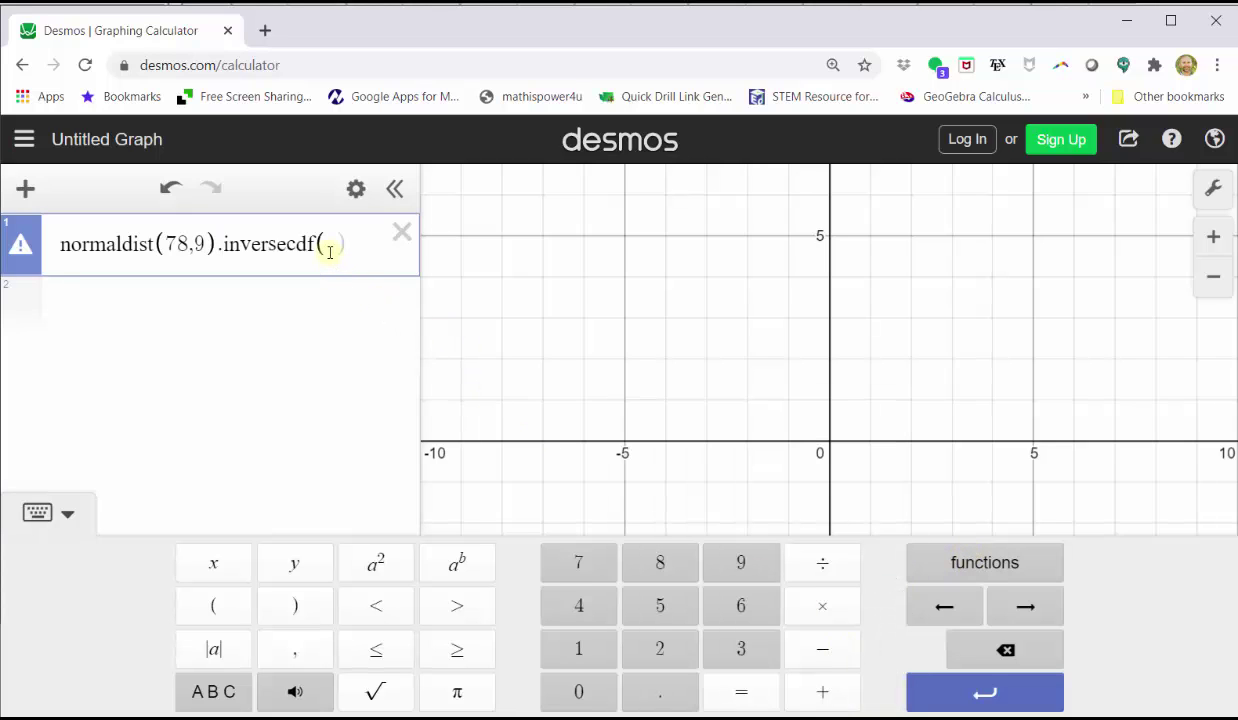
type("0.8")
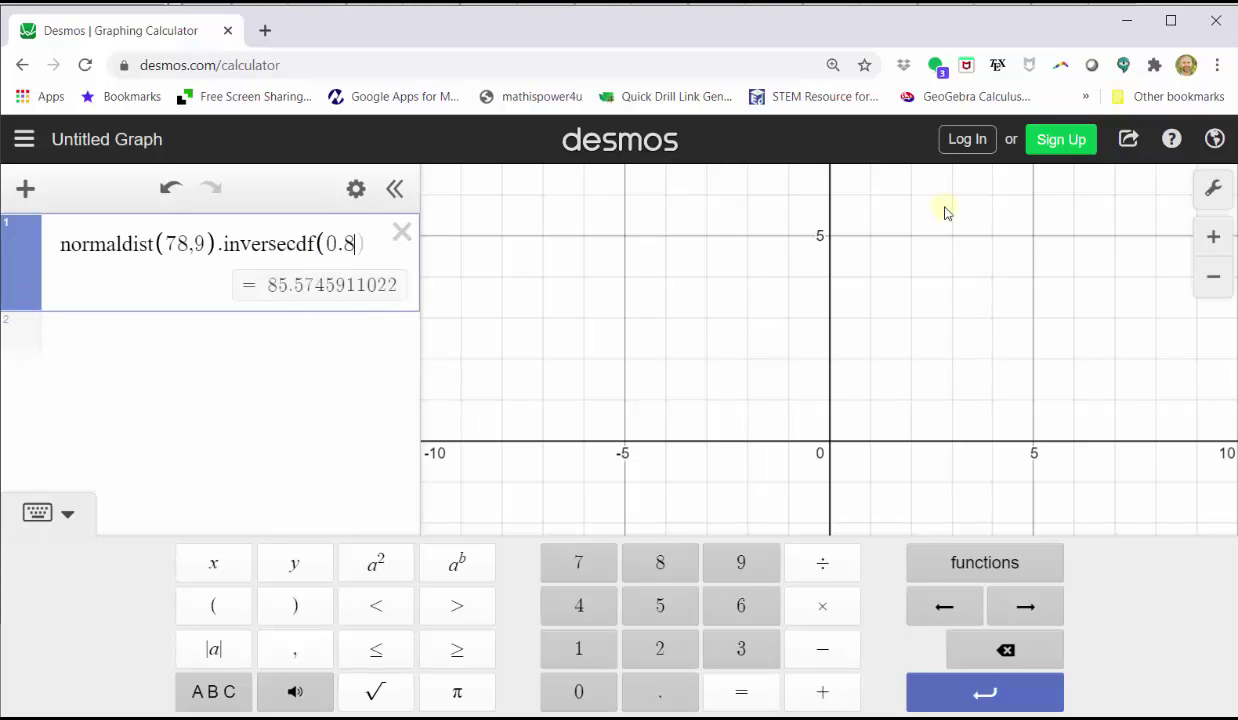
key("Right")
Add normaldist(78,9) as a second expression and zoom the graph to fit the curve.
left_click(146, 340)
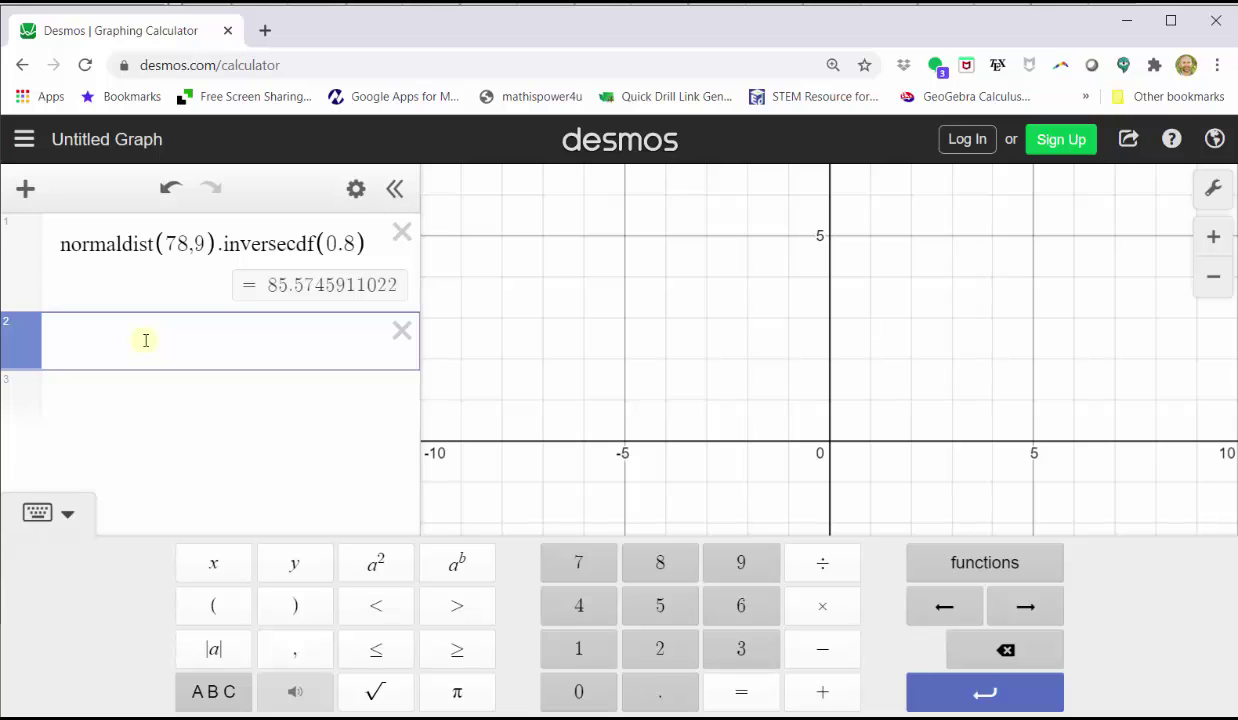
left_click(960, 566)
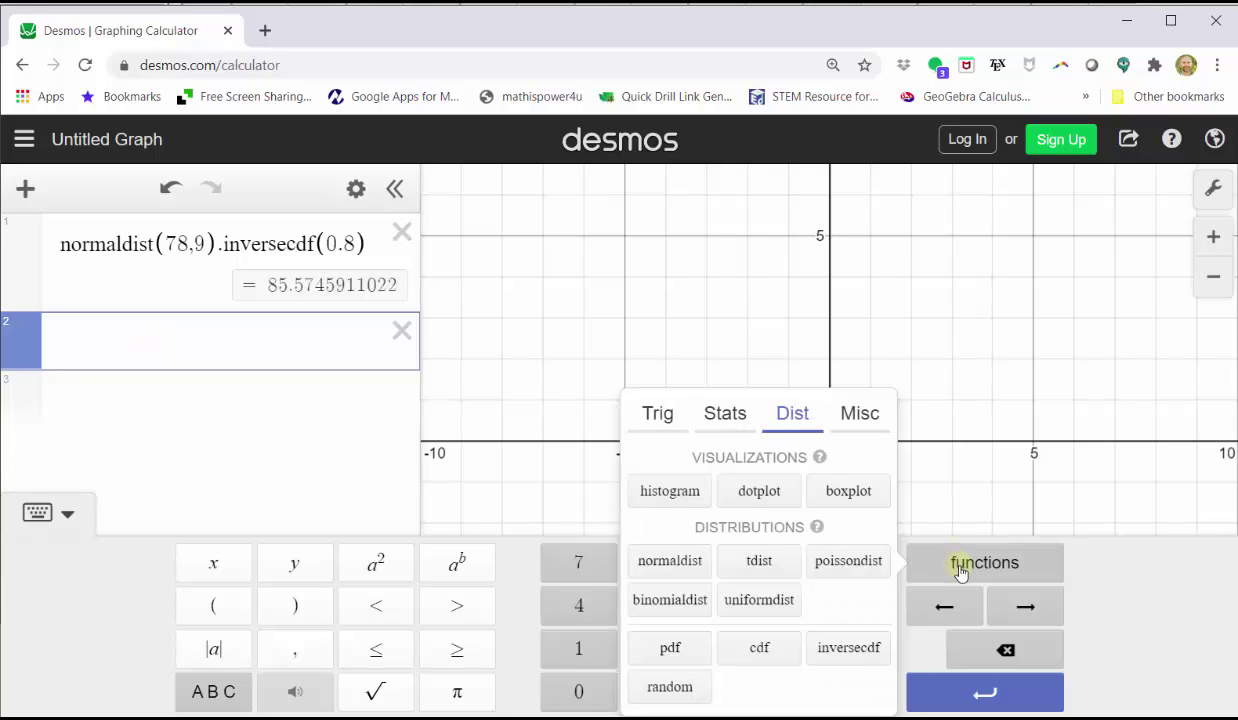
left_click(666, 561)
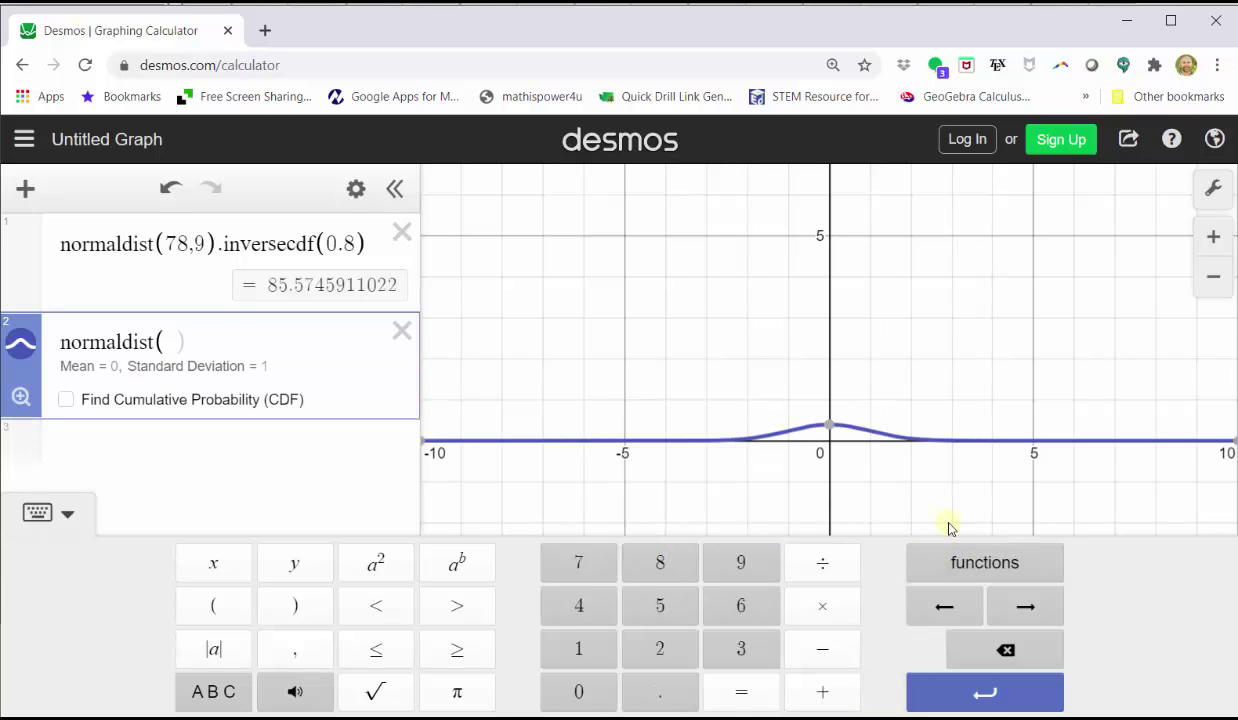
type("78")
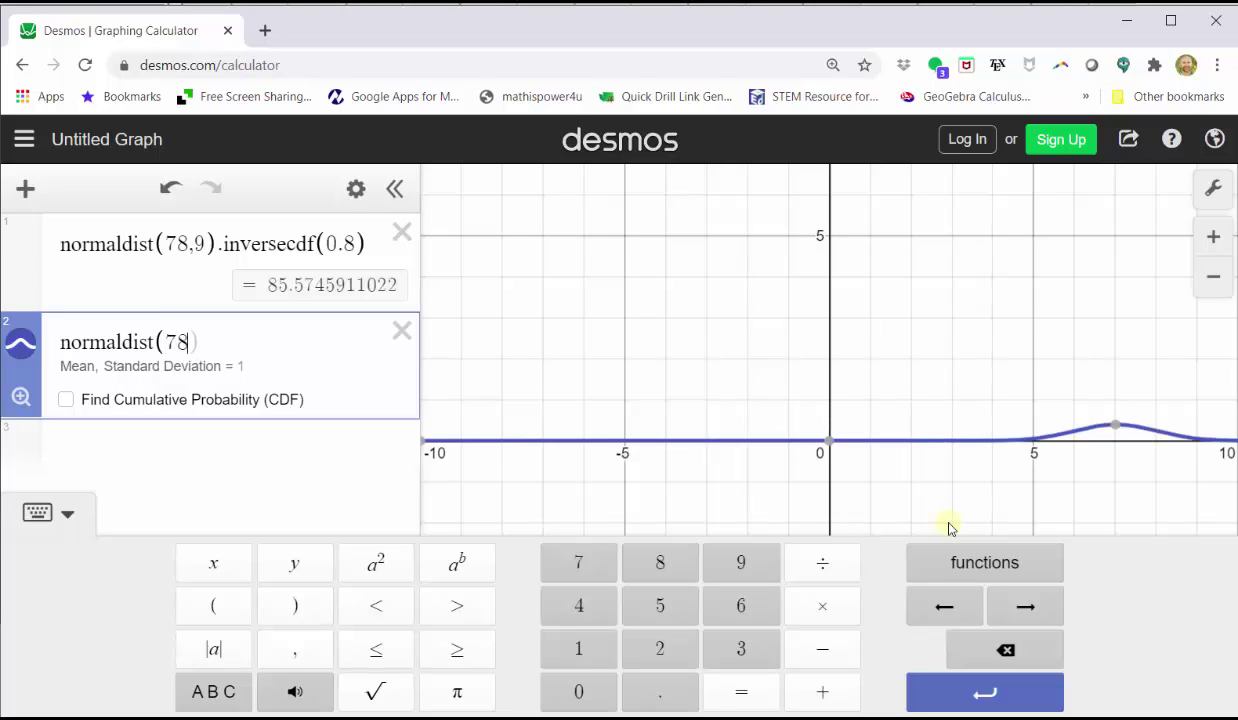
type(",")
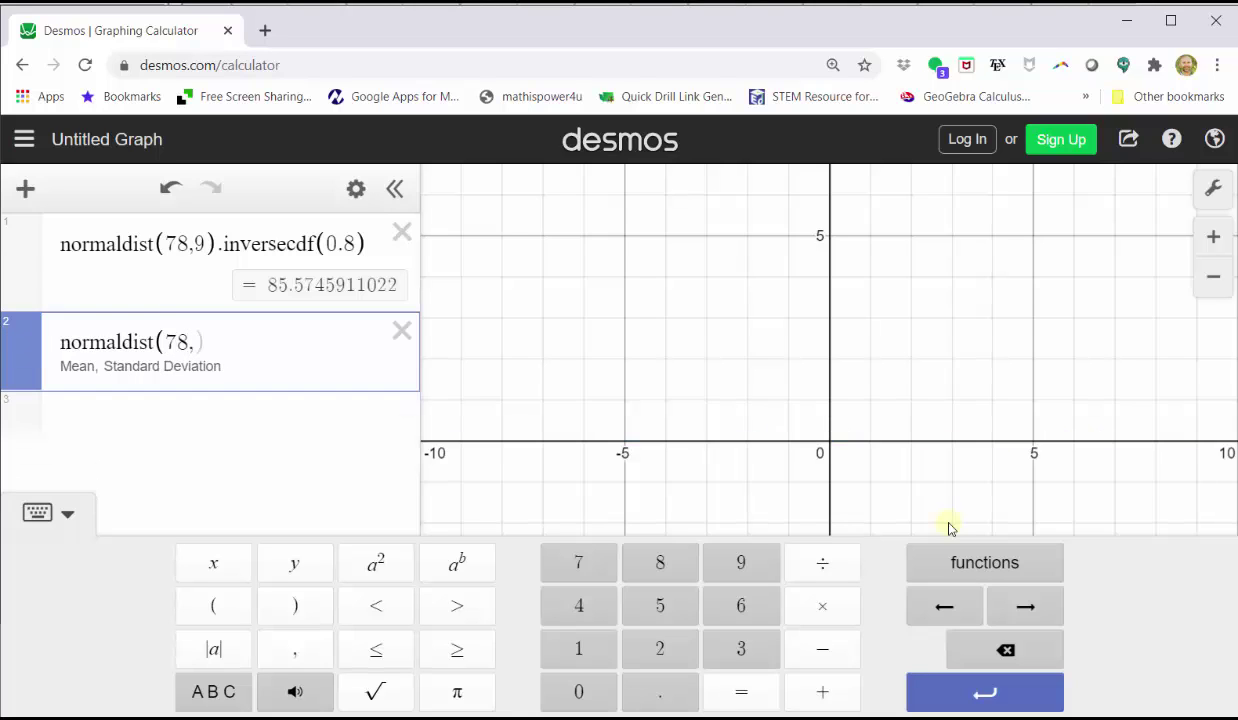
type("9")
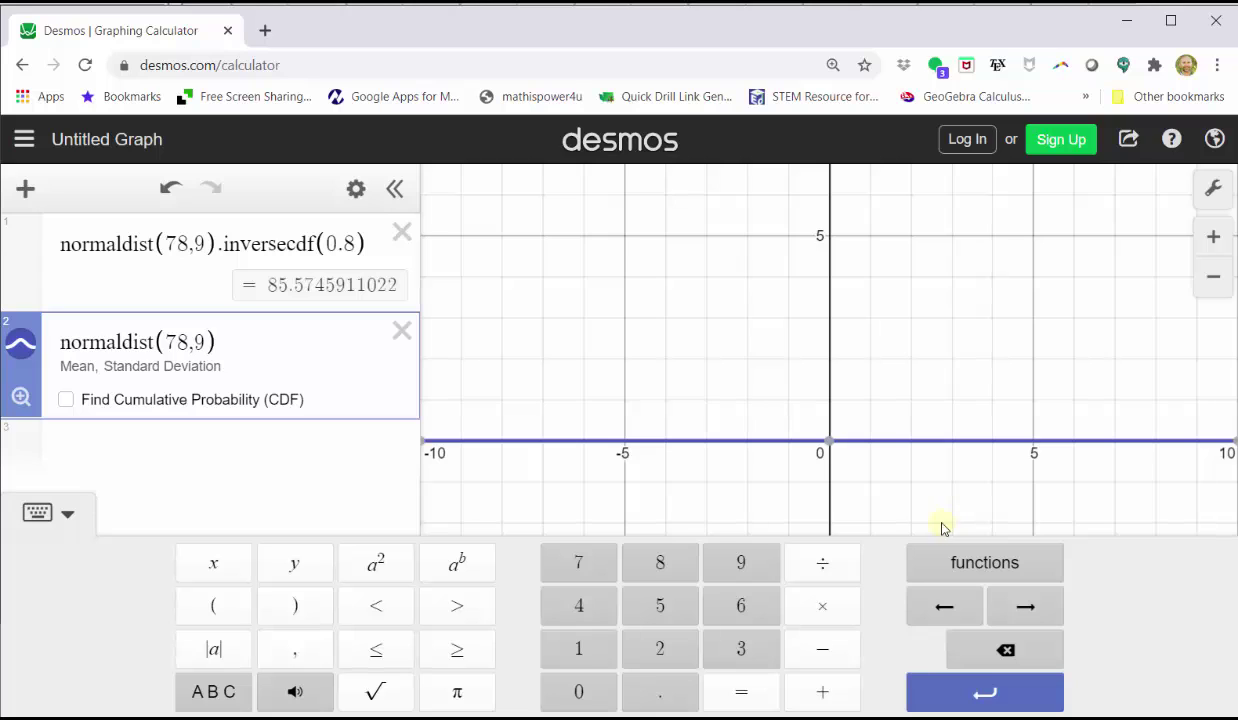
left_click(21, 398)
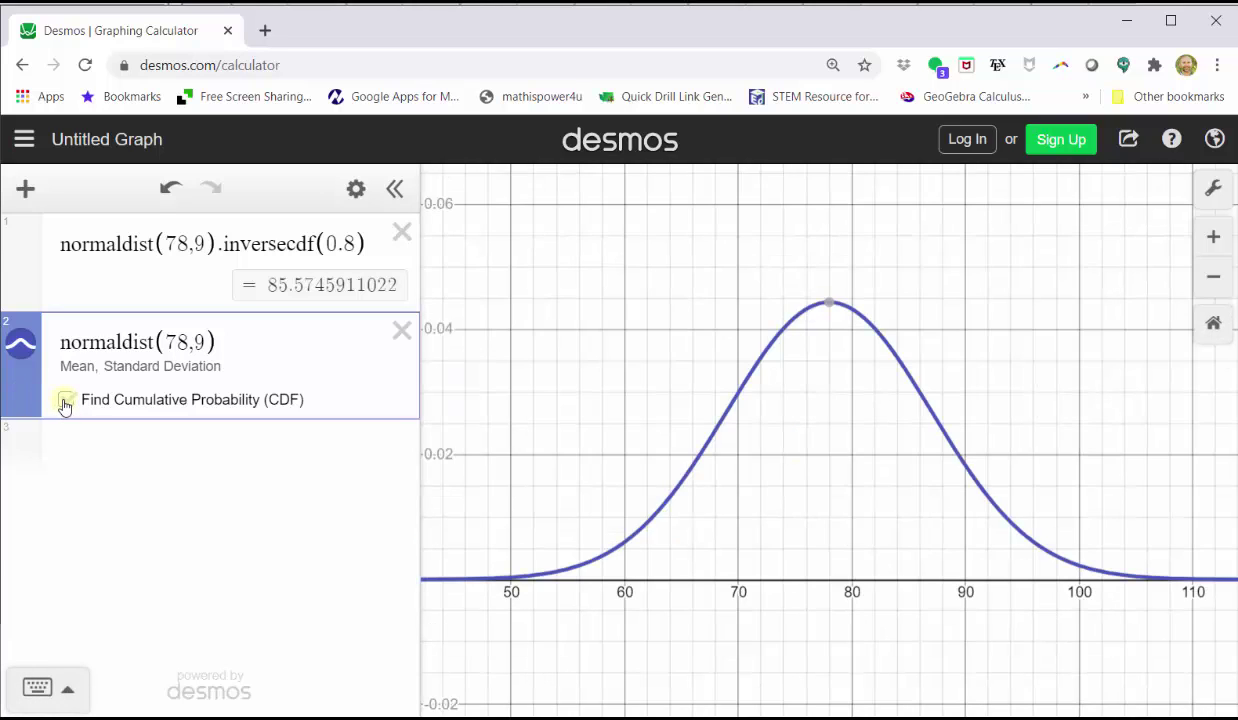
Shade the cumulative probability with Min 85.57, giving a right-tail area of 0.20014284552.
left_click(65, 401)
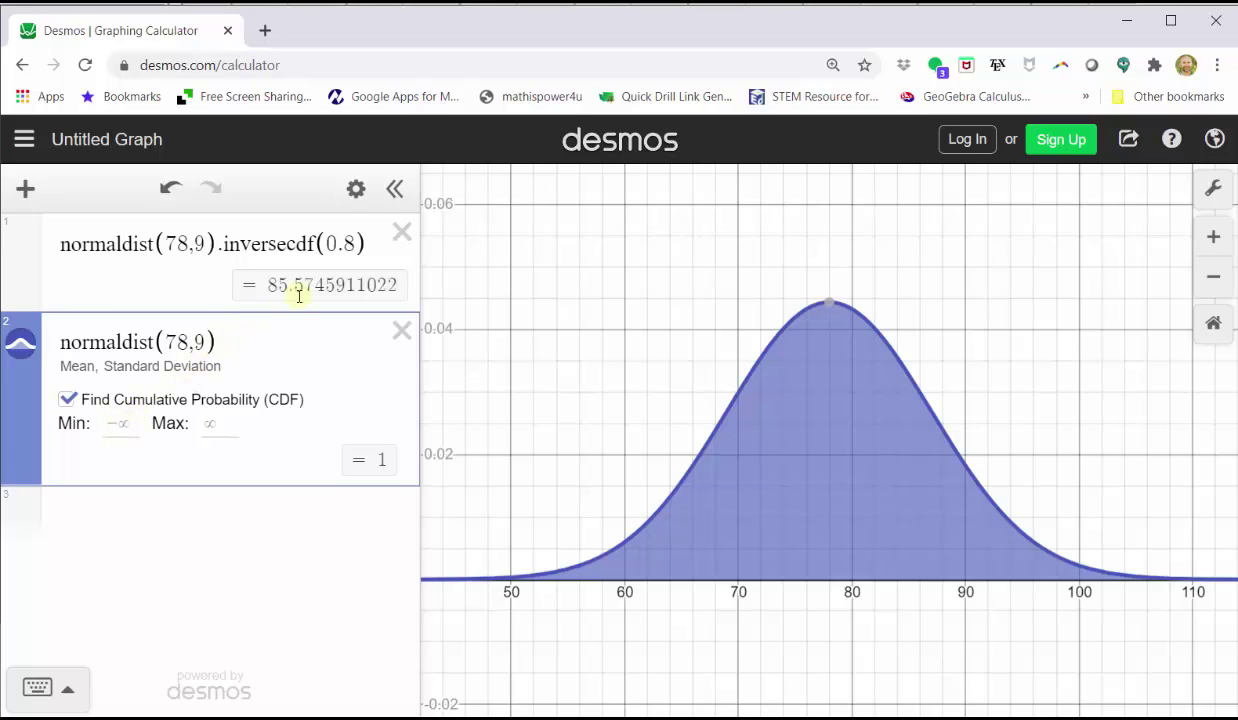
left_click(135, 421)
type("8")
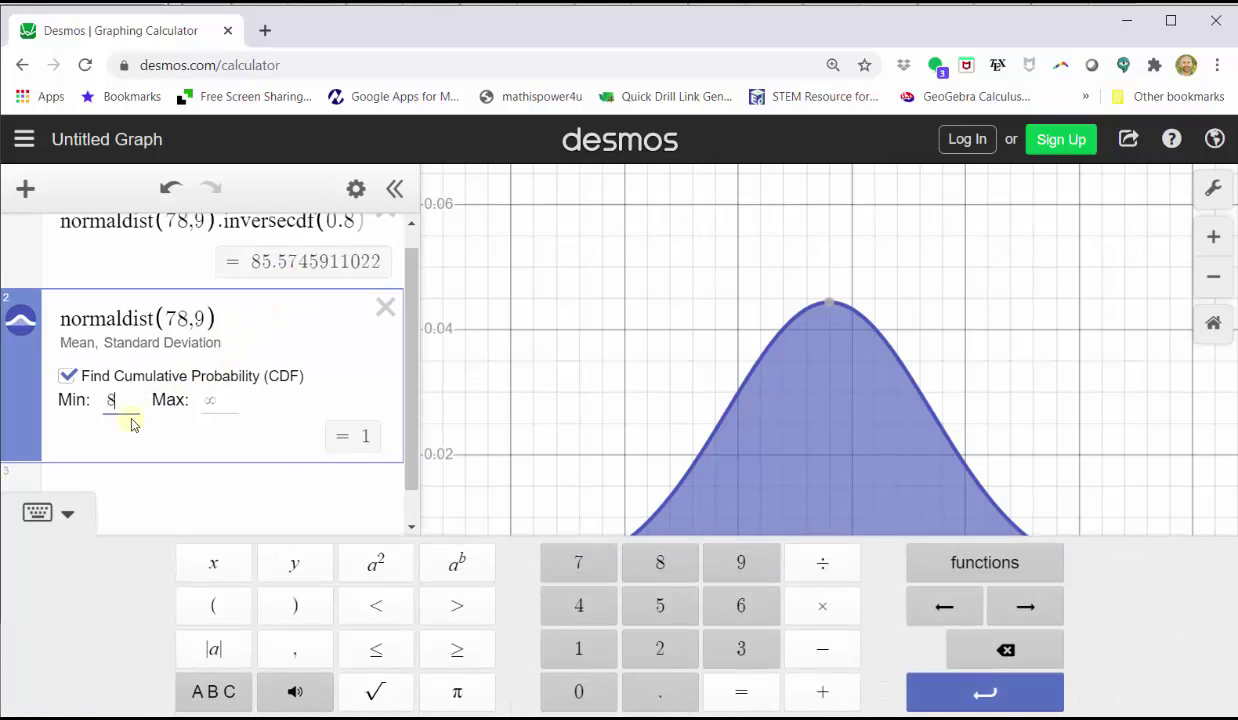
type("5.57")
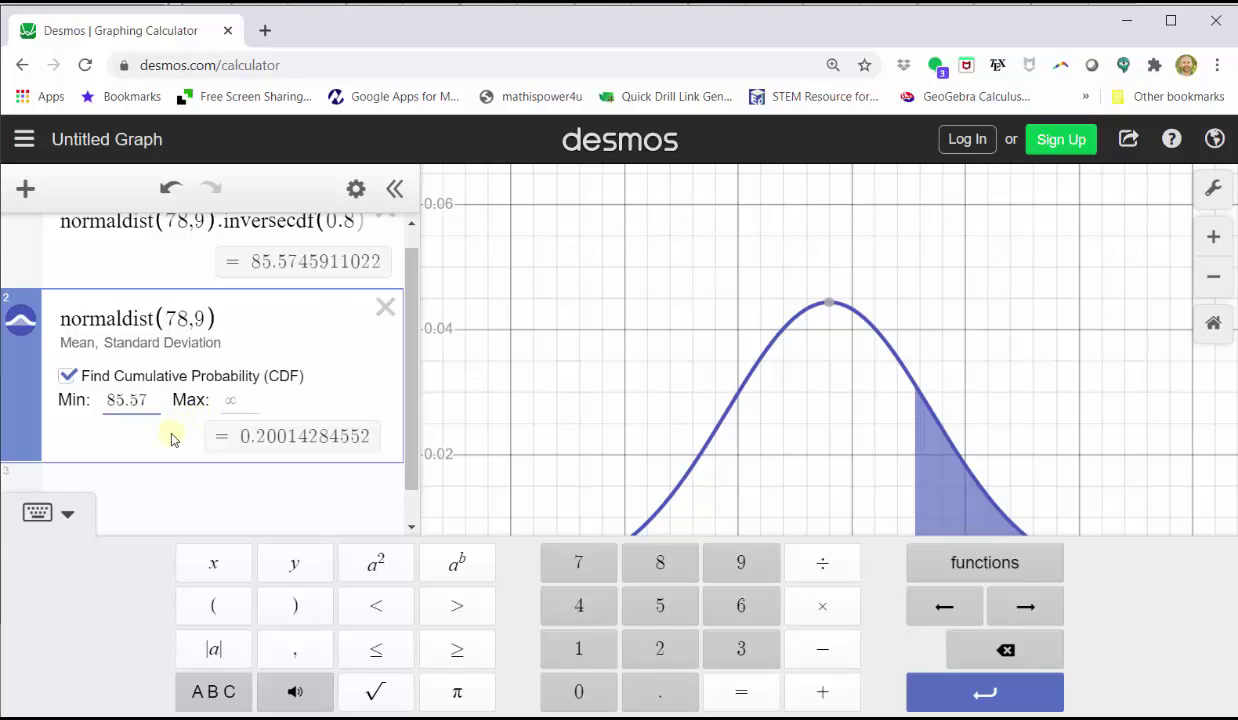
left_click(171, 440)
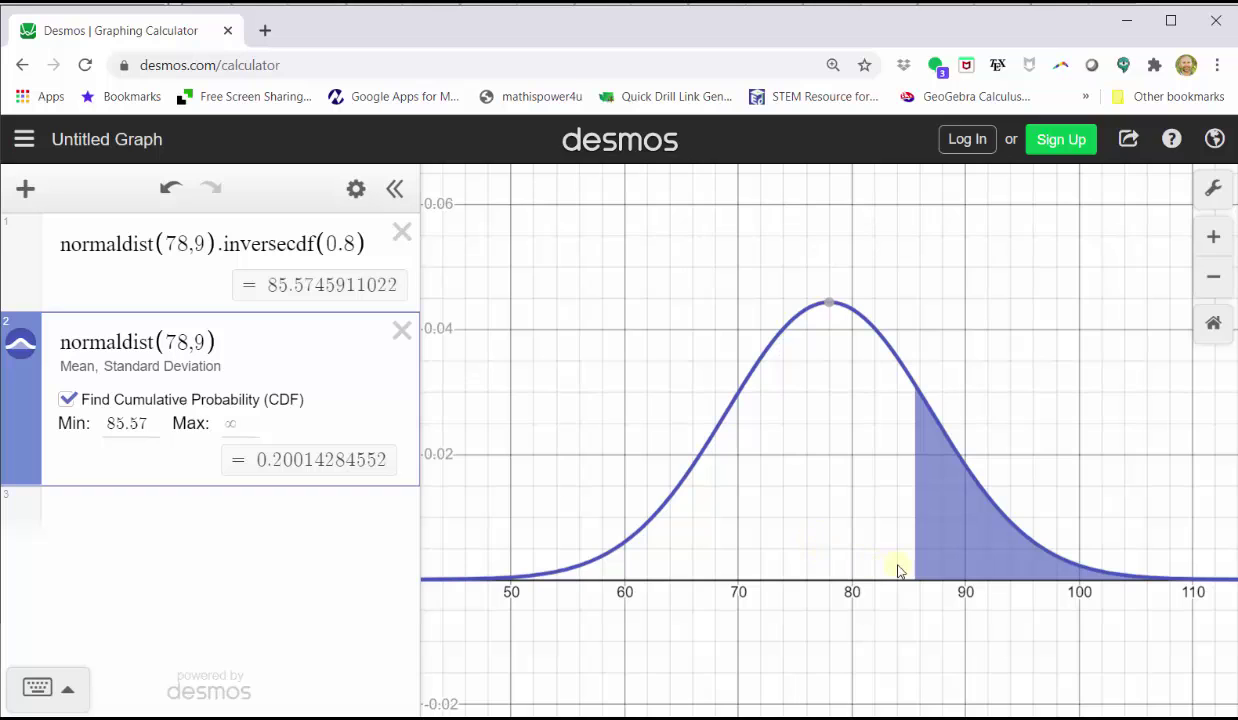
Add the vertical line x = 85.57 and hide the math keypad.
left_click(118, 508)
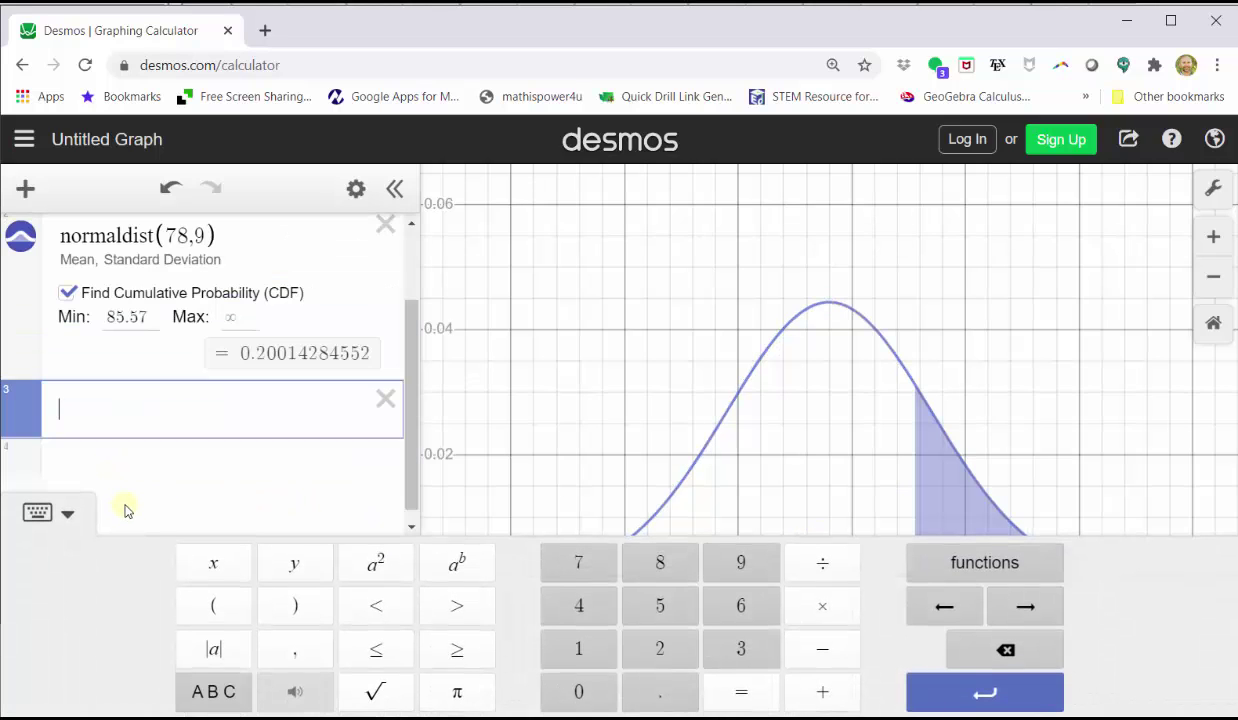
type("x = ")
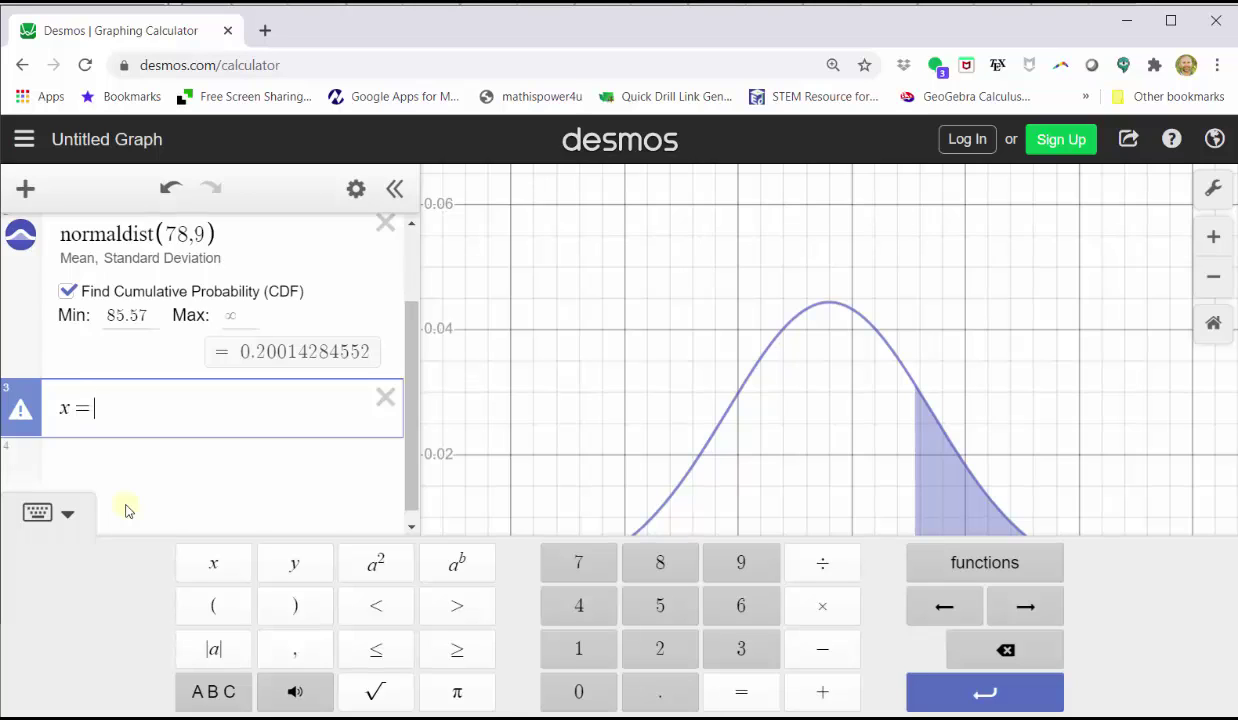
type("85.57")
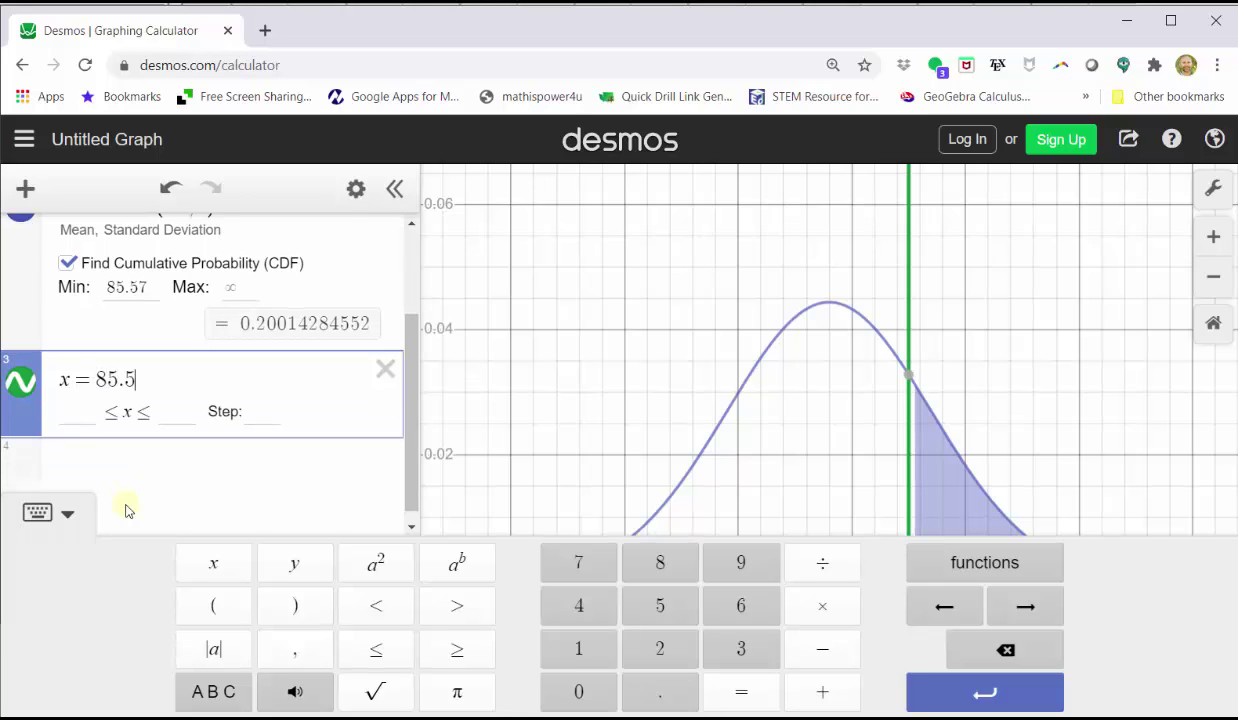
left_click(50, 517)
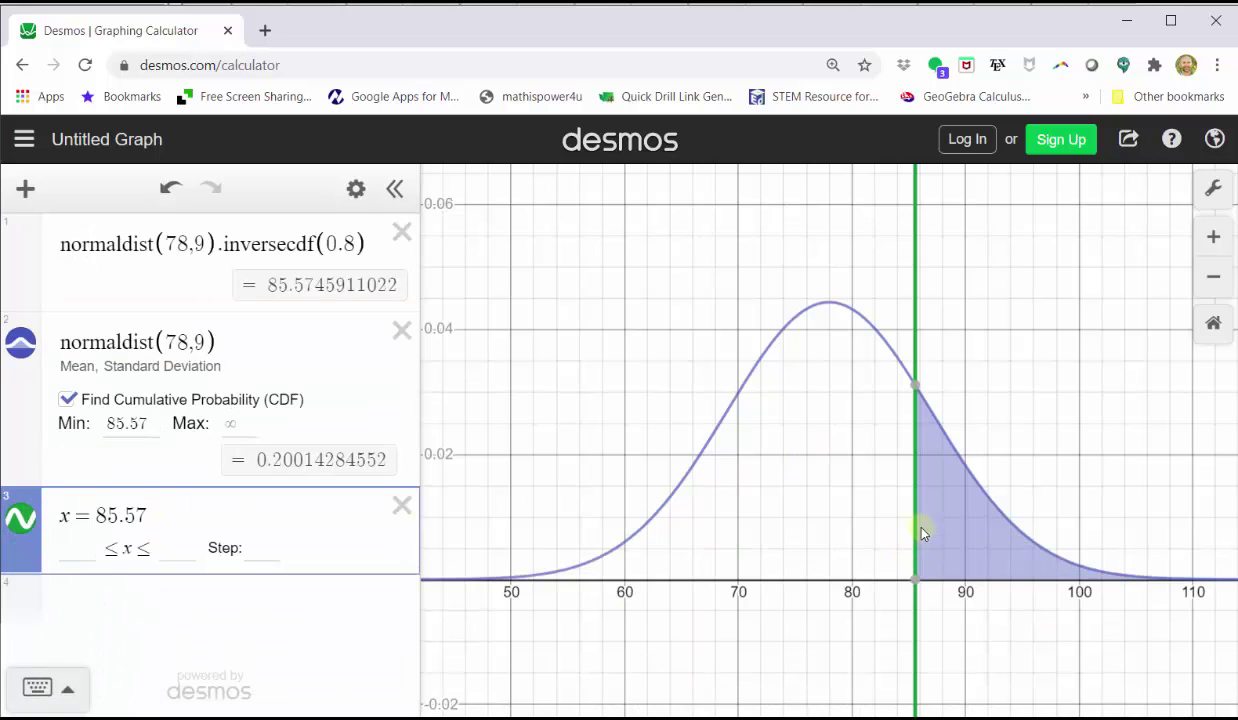
mouse_move(918, 586)
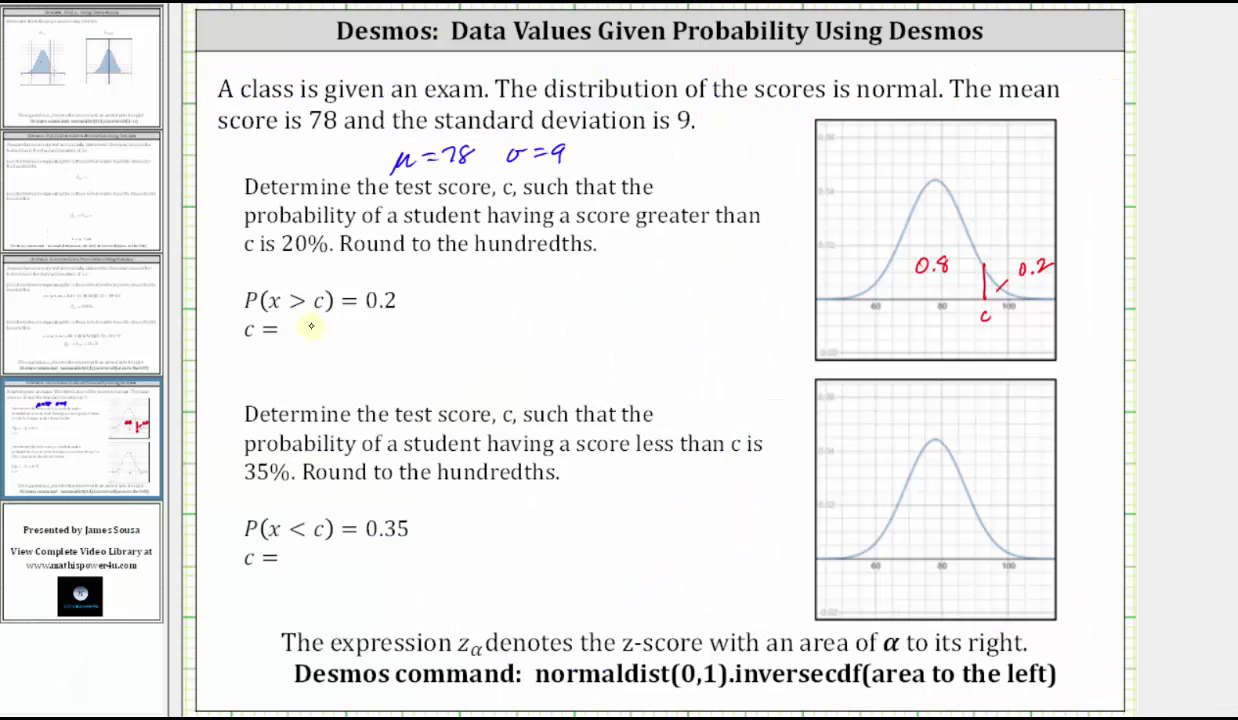
Ink the answer 85.57 after c = in problem one.
mouse_move(308, 312)
left_mouse_down()
mouse_move(300, 331)
mouse_move(324, 312)
mouse_move(343, 339)
mouse_move(357, 319)
left_mouse_up()
left_click(337, 336)
mouse_move(360, 322)
left_mouse_down()
mouse_move(374, 322)
mouse_move(366, 341)
left_mouse_up()
Draw cutoff c on the lower curve and label the areas 0.35 and 0.65.
left_click_drag(910, 484, 916, 579)
mouse_move(876, 531)
left_mouse_down()
mouse_move(860, 520)
mouse_move(882, 505)
mouse_move(905, 528)
left_mouse_up()
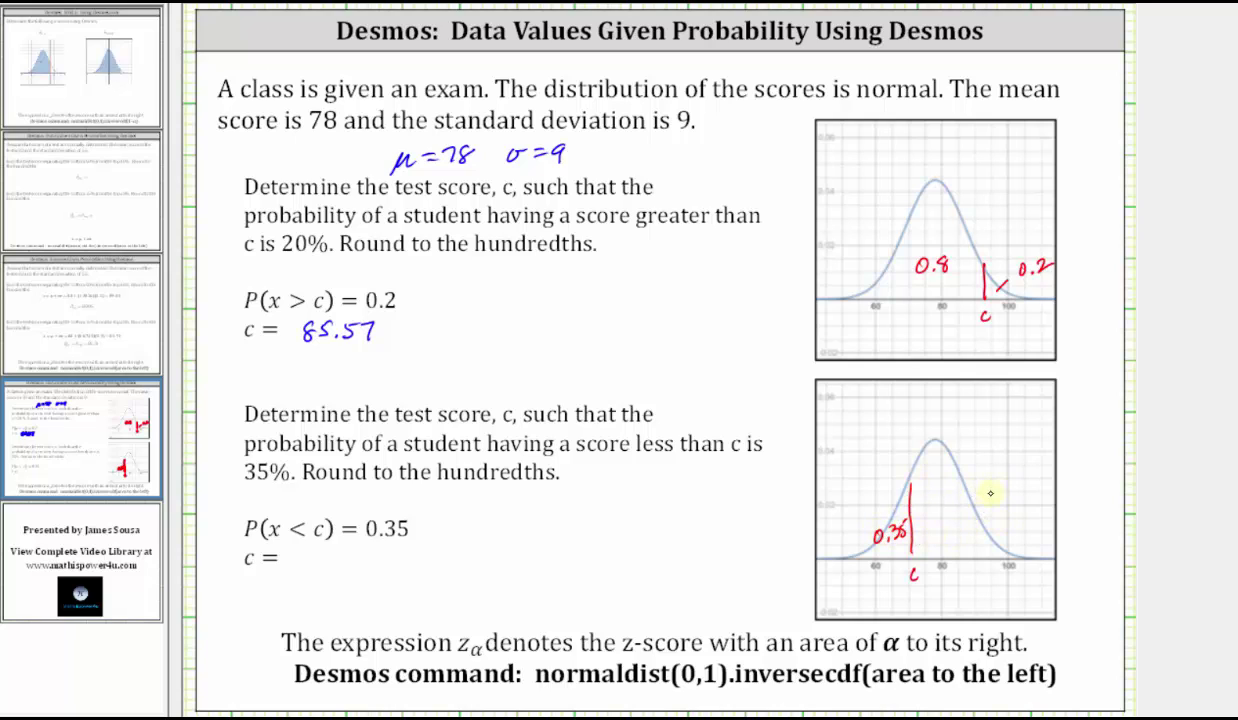
left_click_drag(929, 519, 968, 507)
Change the inversecdf probability from 0.8 to 0.35, giving 74.5321158023, and select the 85.57 Min.
key("alt+Tab")
left_click(84, 272)
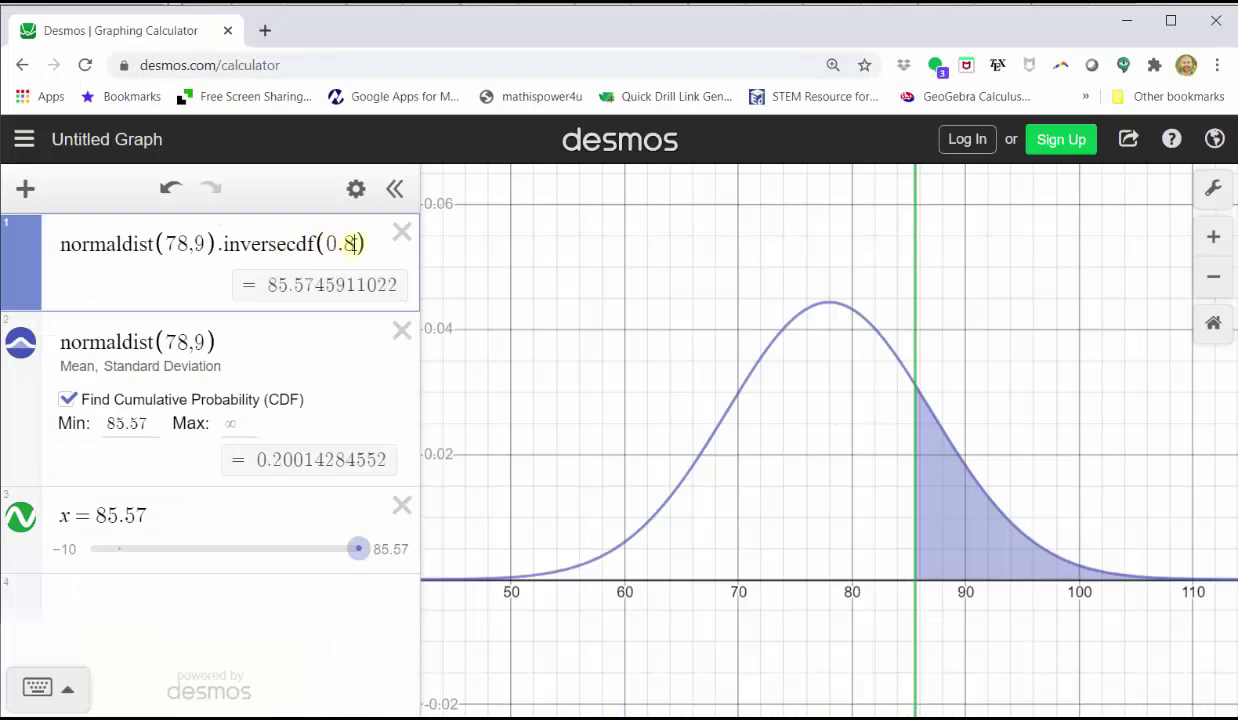
key("BackSpace")
type("35")
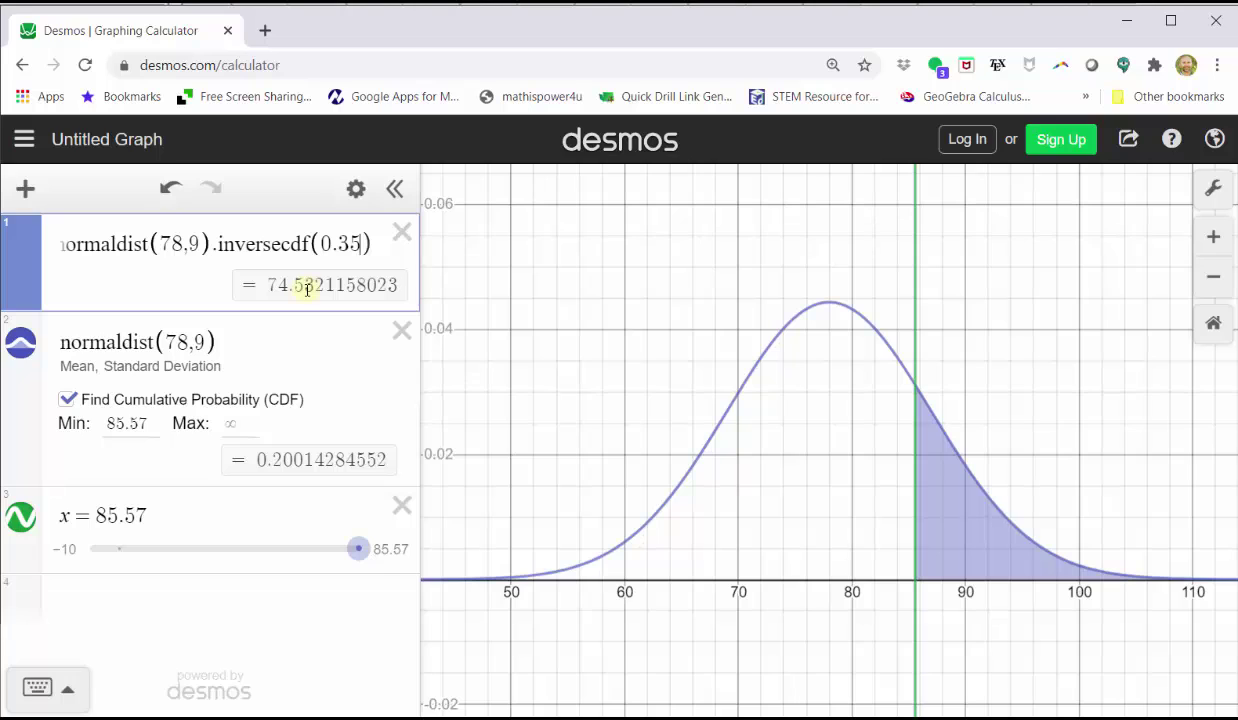
left_click(276, 347)
left_click_drag(152, 423, 97, 425)
Clear the Min and set the CDF Max to 74.53, shading a left area of 0.349912927158.
key("BackSpace")
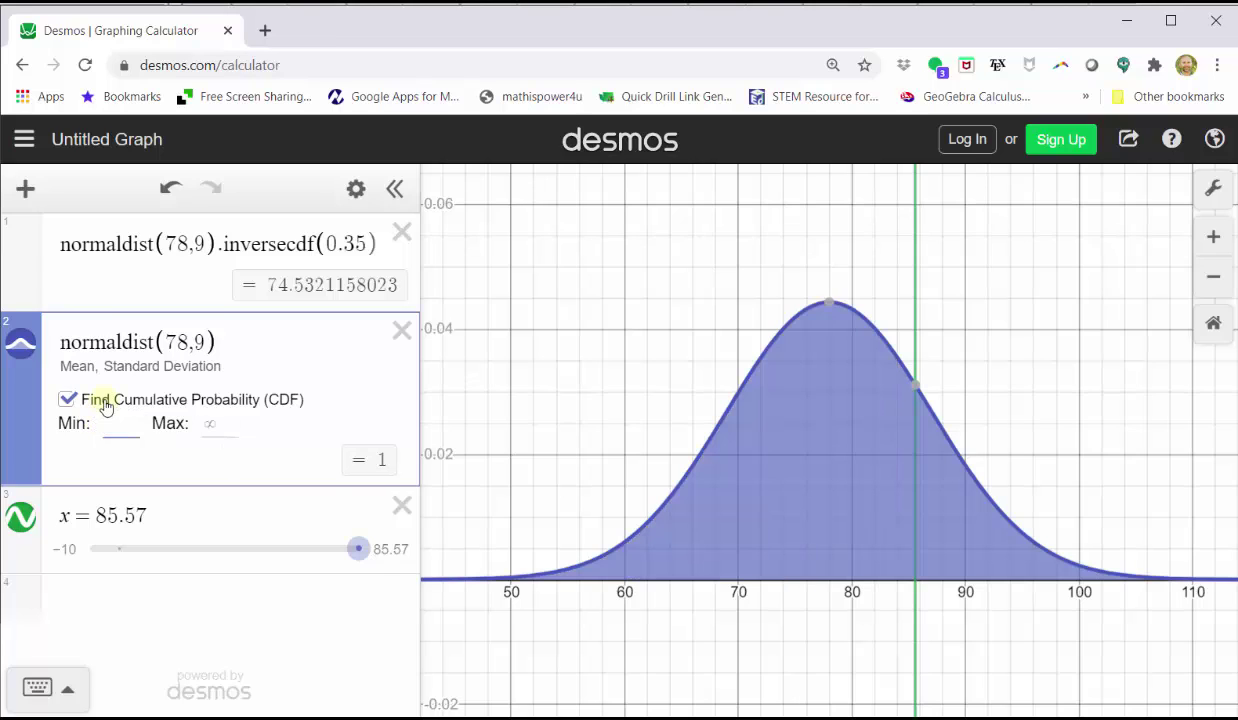
key("Tab")
type("7")
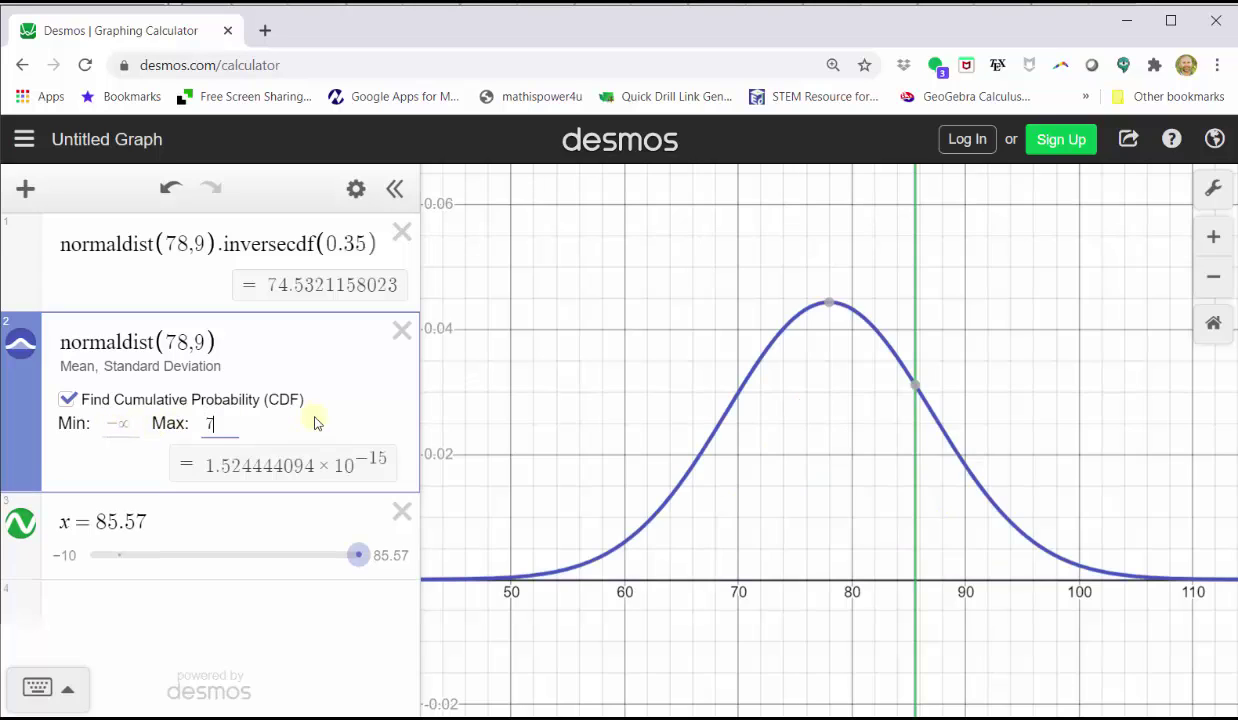
type("4.53")
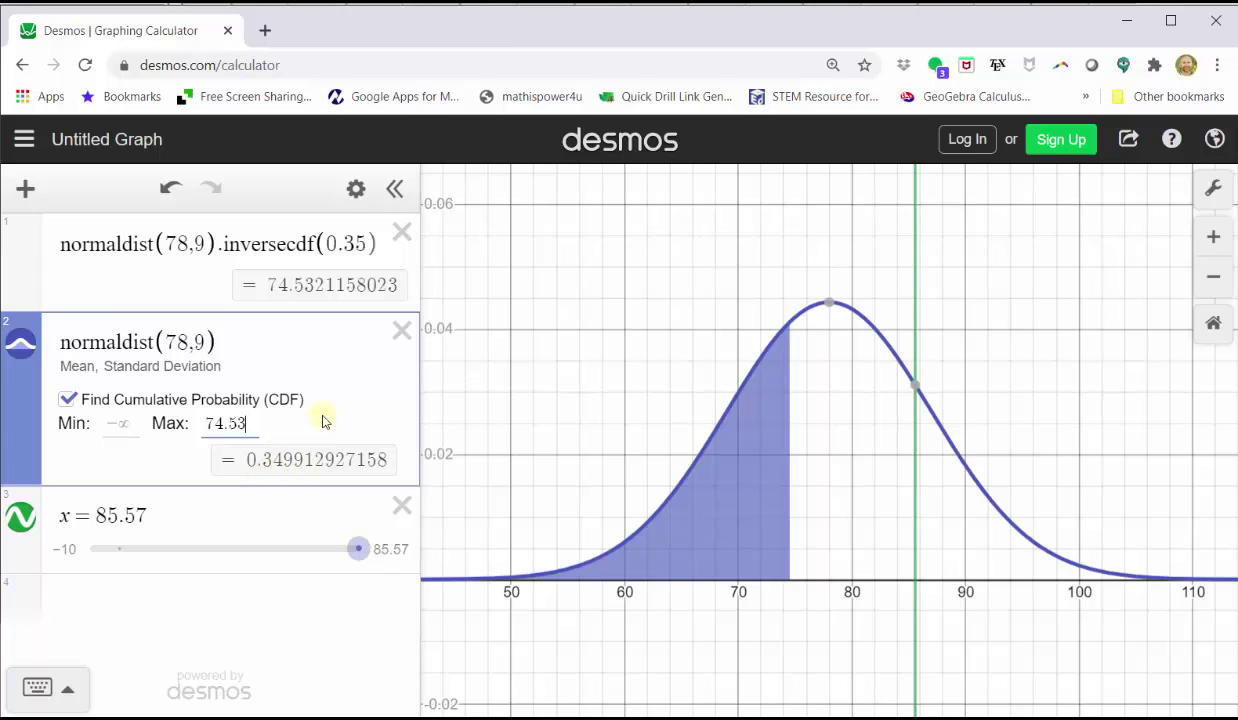
Move the vertical line from x = 85.57 to x = 74.53.
double_click(115, 514)
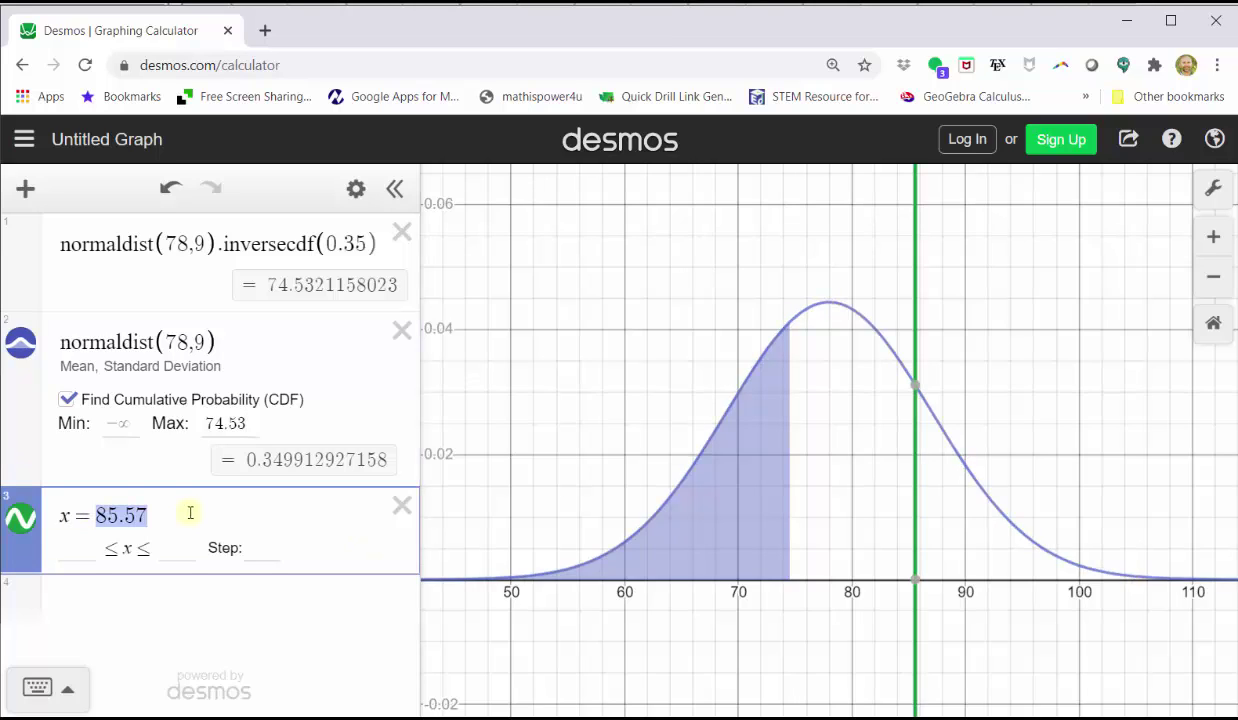
type("74.53")
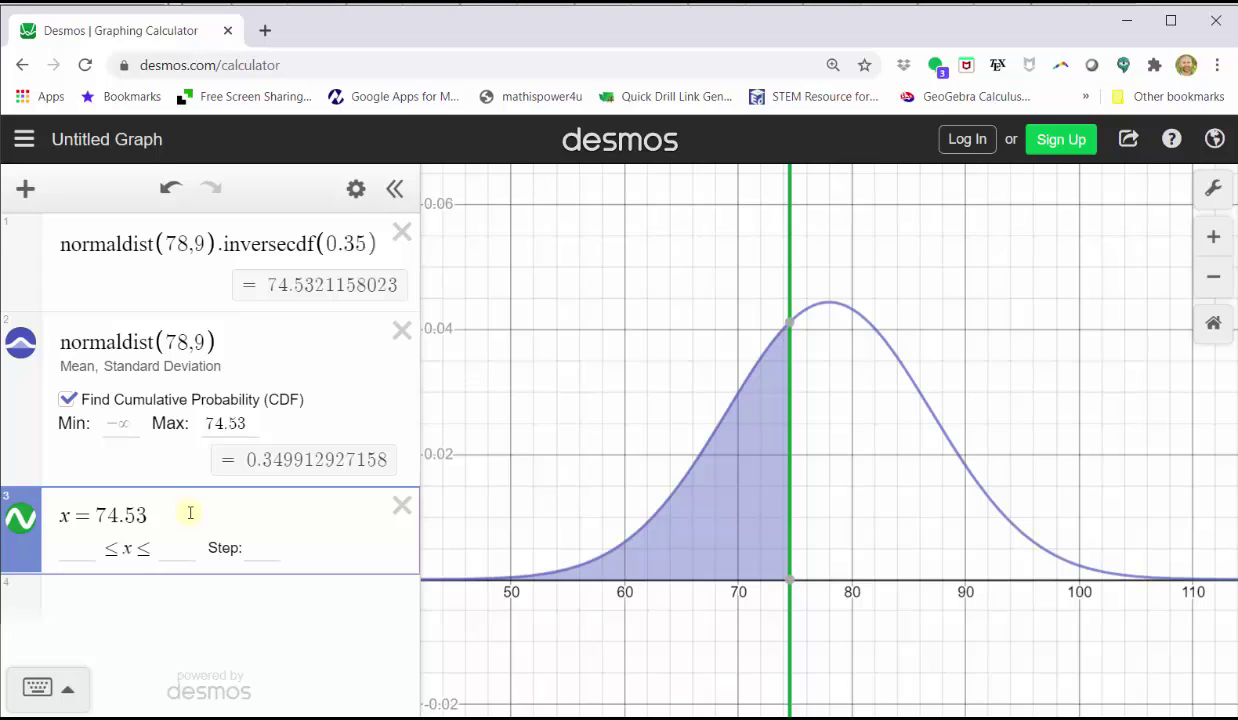
mouse_move(797, 590)
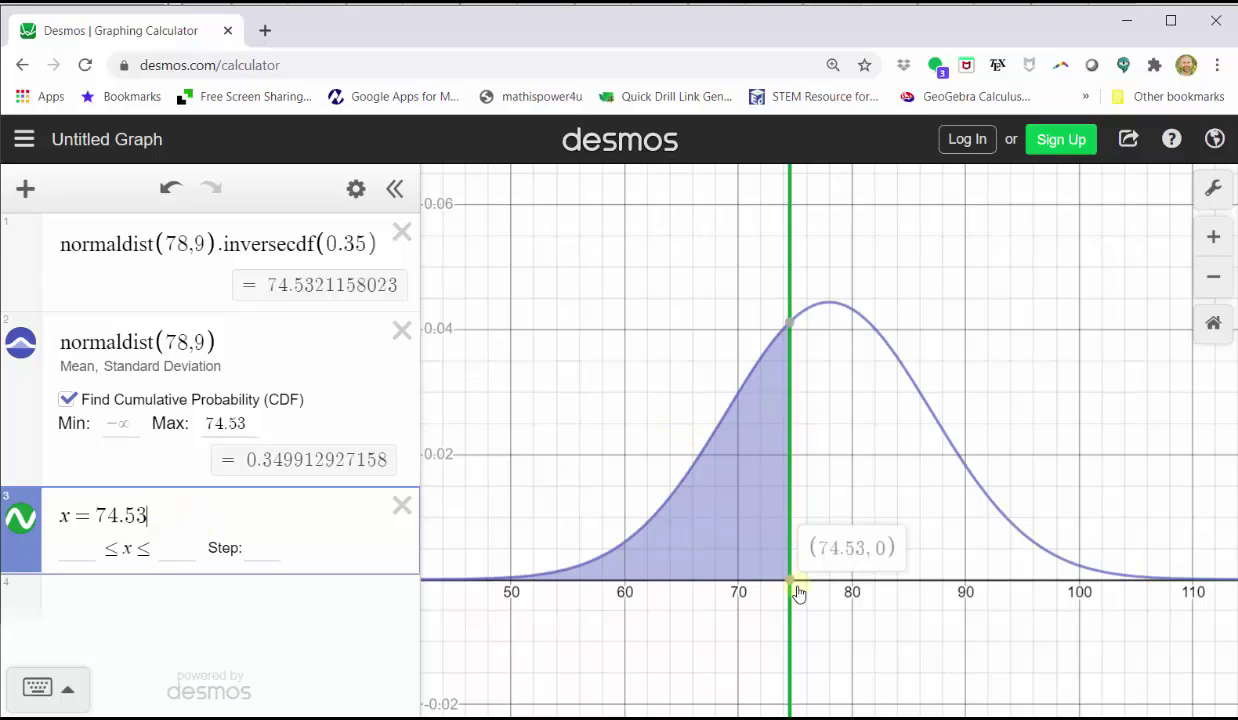
left_click(792, 584)
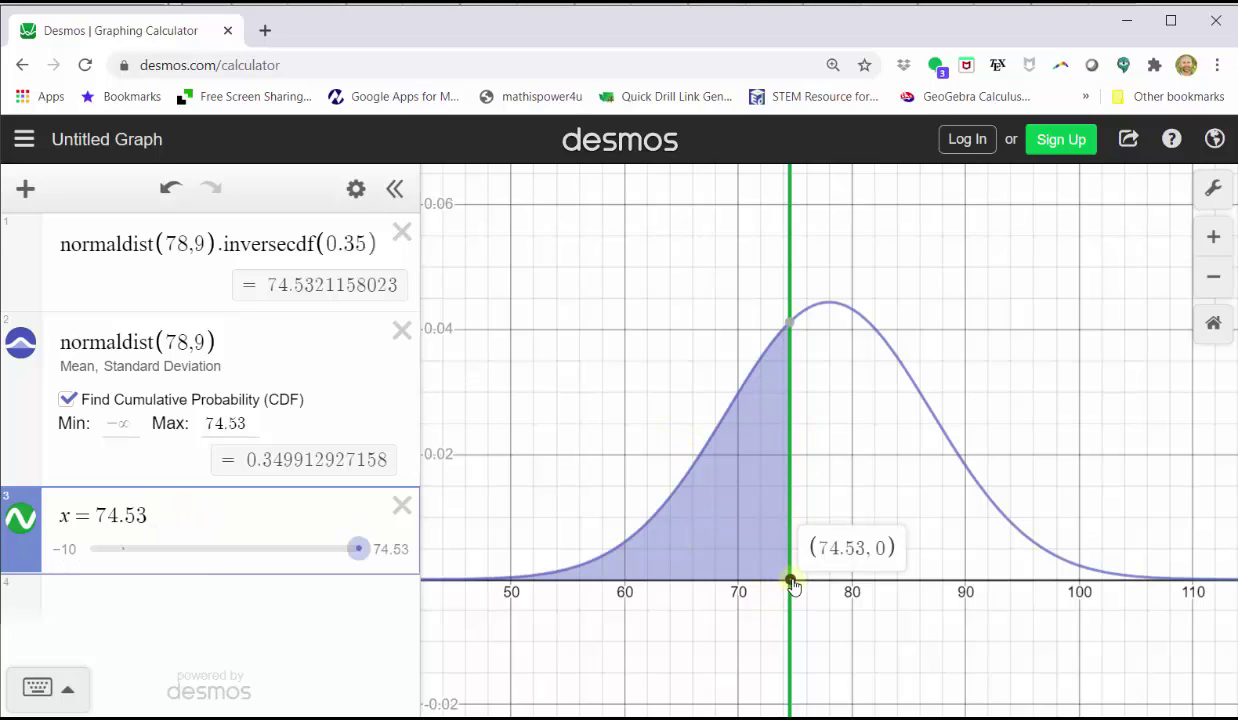